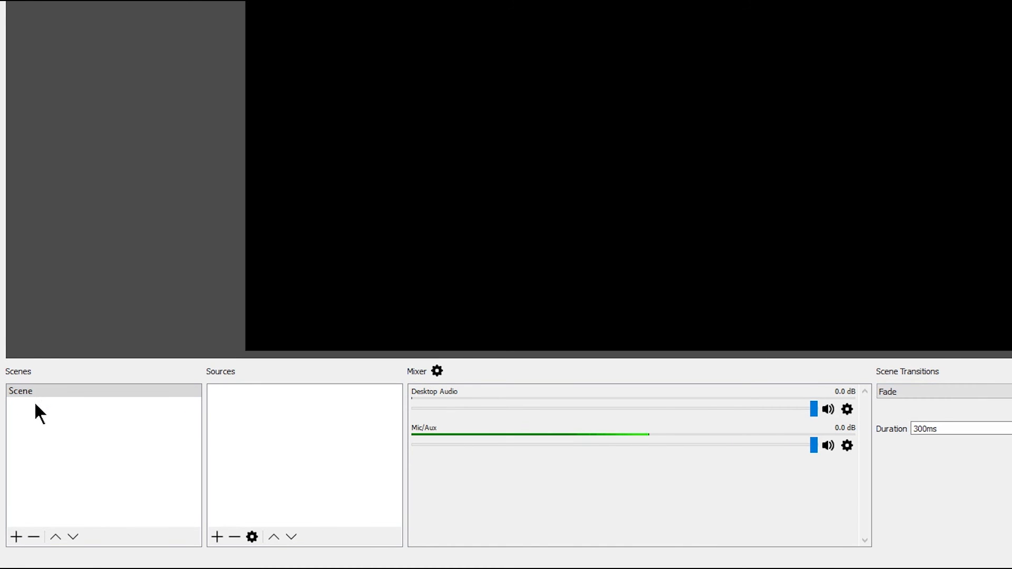
Step: Create a new scene called 'Art Stream' next to the existing scenes, then bring up the source types
click(33, 394)
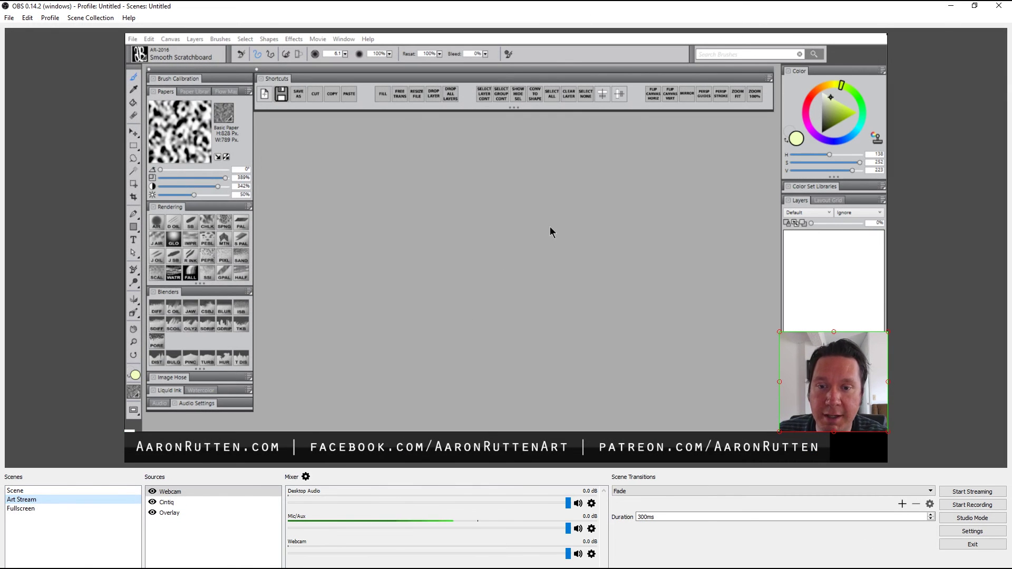
click(74, 508)
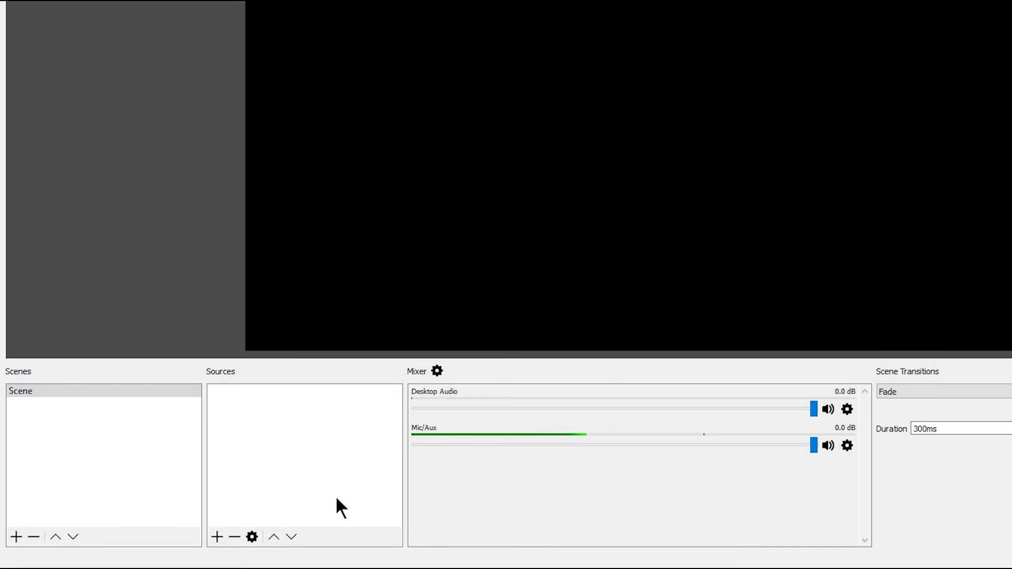
click(16, 536)
text(Art Stream)
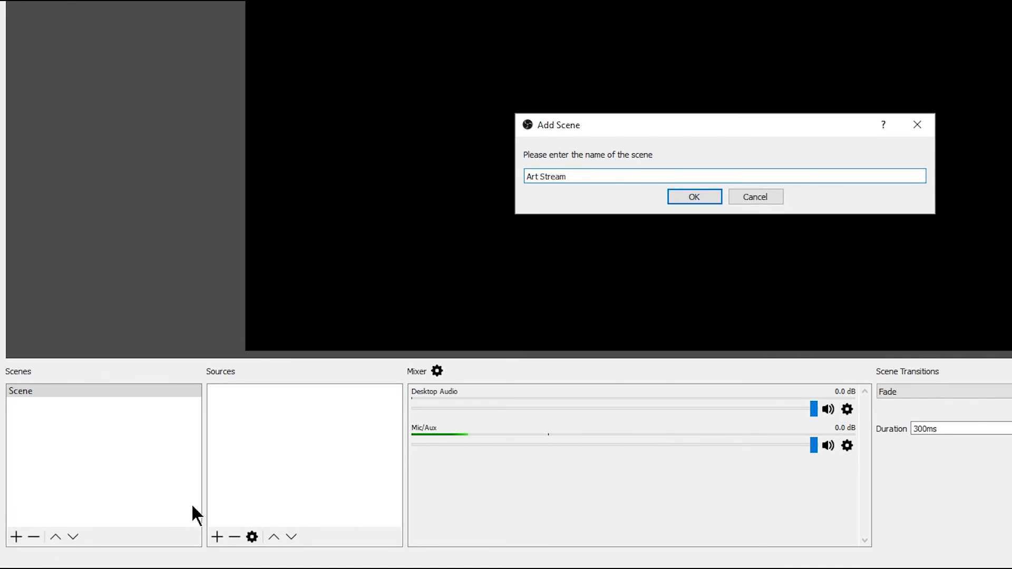
click(692, 196)
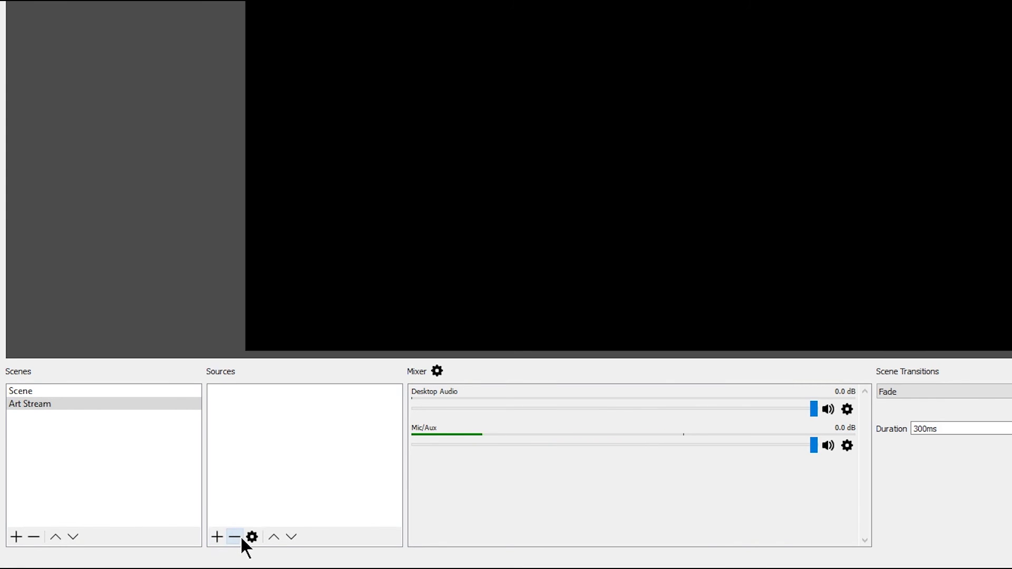
click(217, 537)
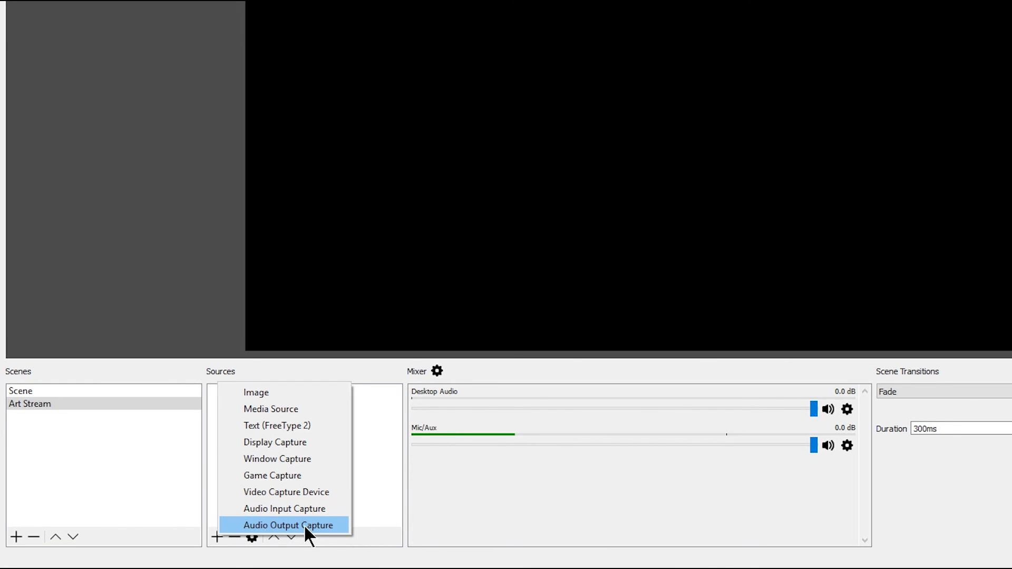
Step: Add a Display Capture source named 'Cintiq' and accept its Display 0 capture settings
click(289, 442)
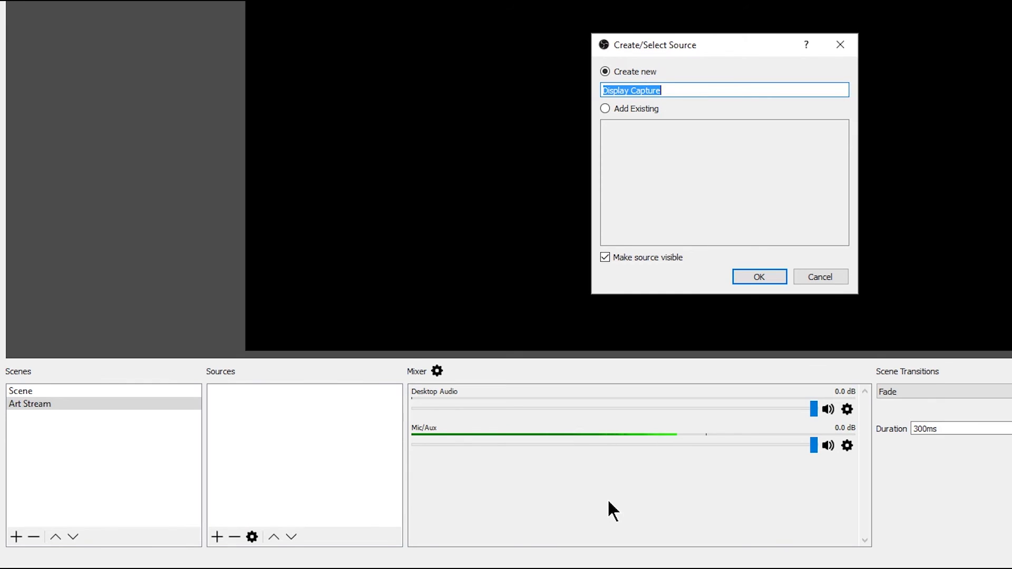
text(Cinti)
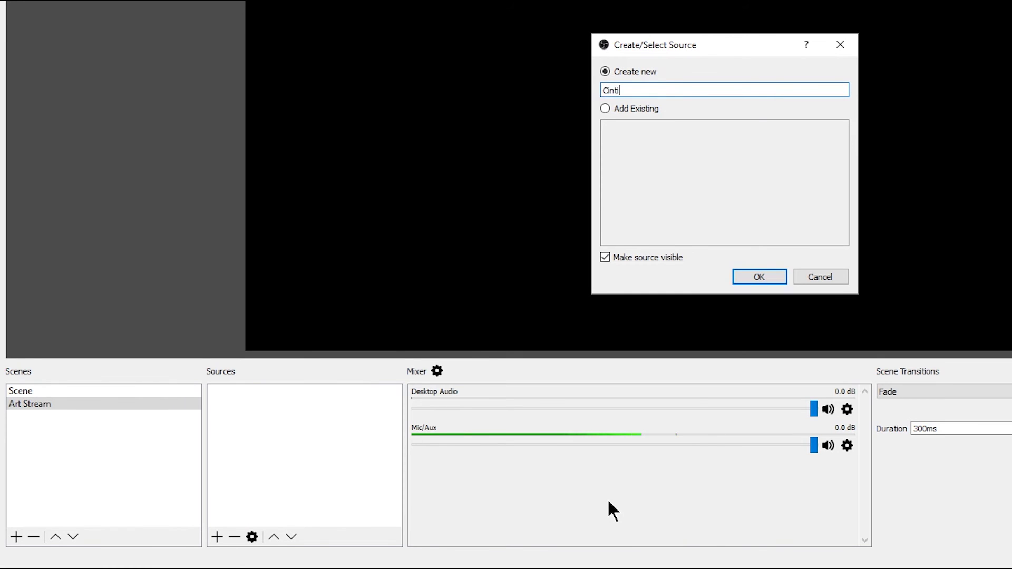
text(q)
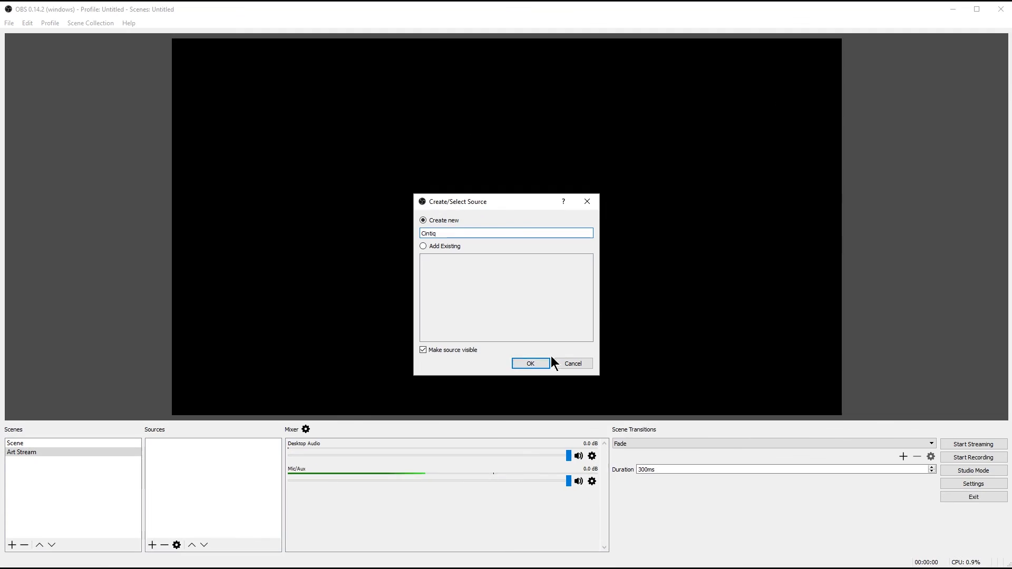
click(534, 363)
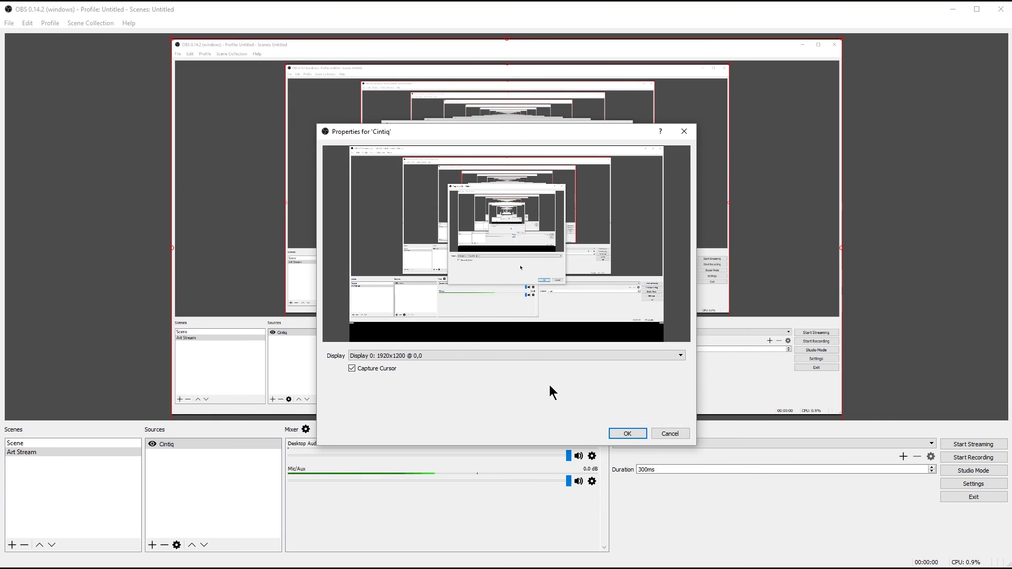
drag(592, 131, 536, 137)
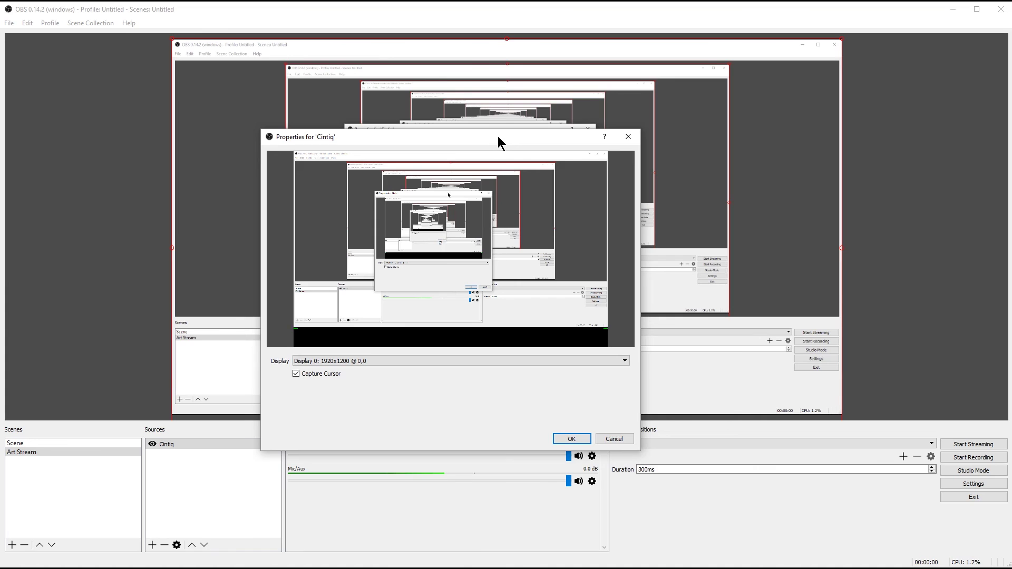
drag(498, 136, 600, 163)
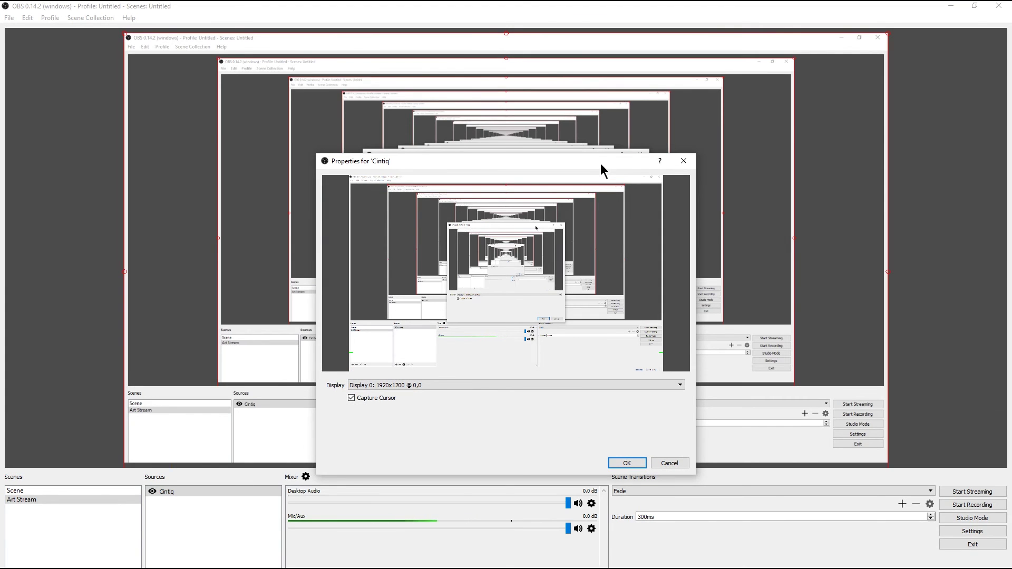
click(669, 463)
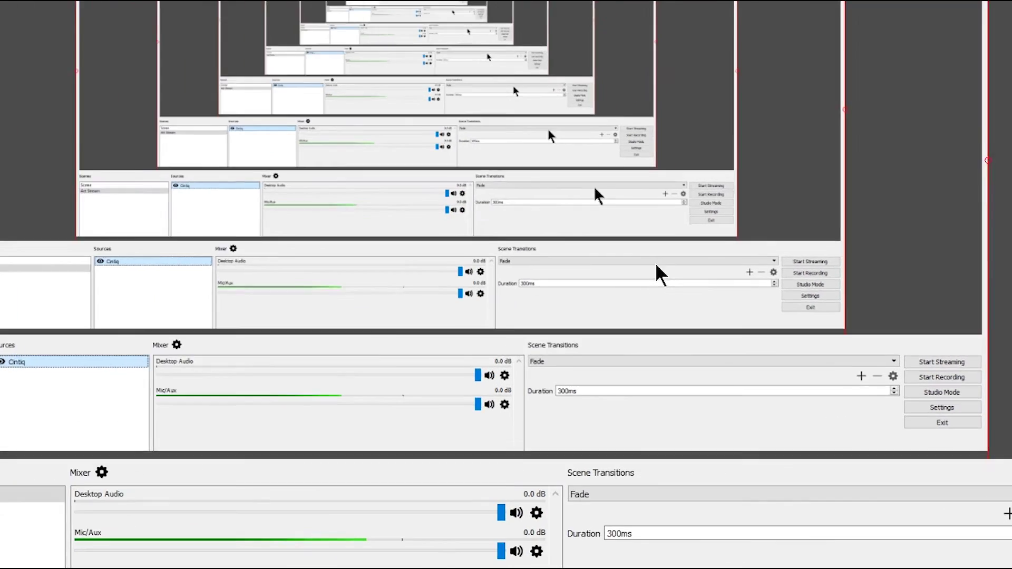
right_click(657, 264)
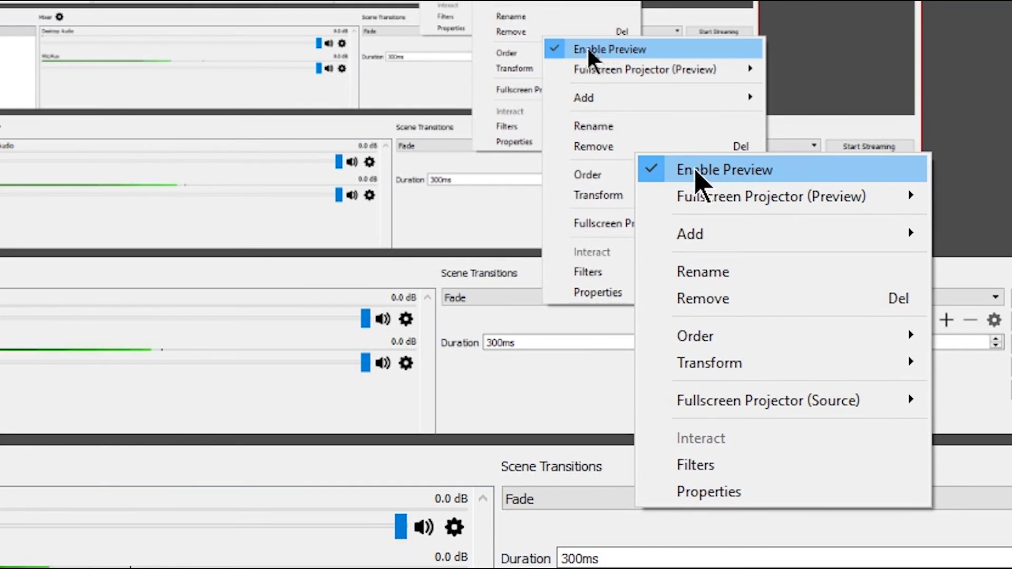
click(709, 179)
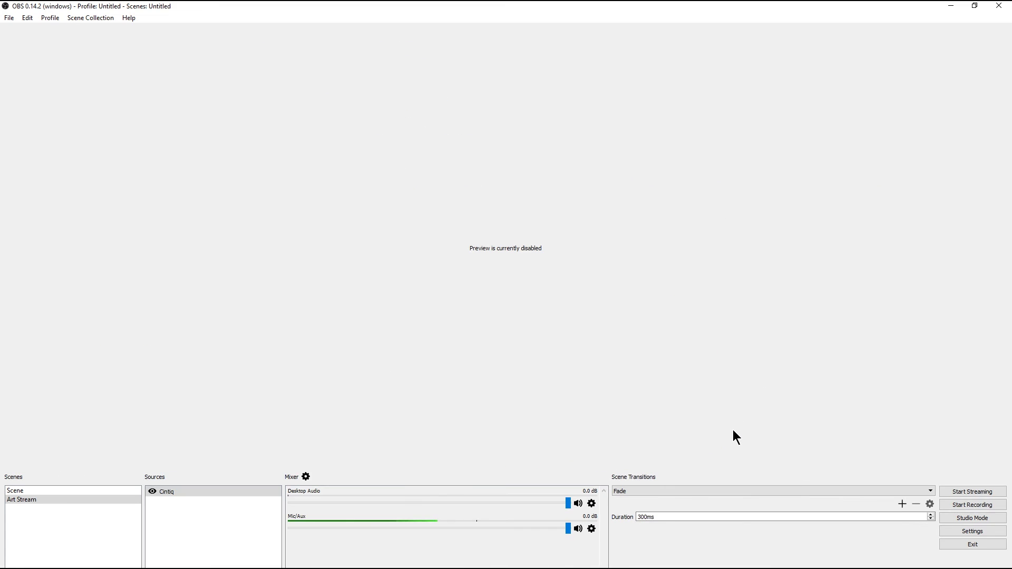
right_click(549, 304)
click(610, 312)
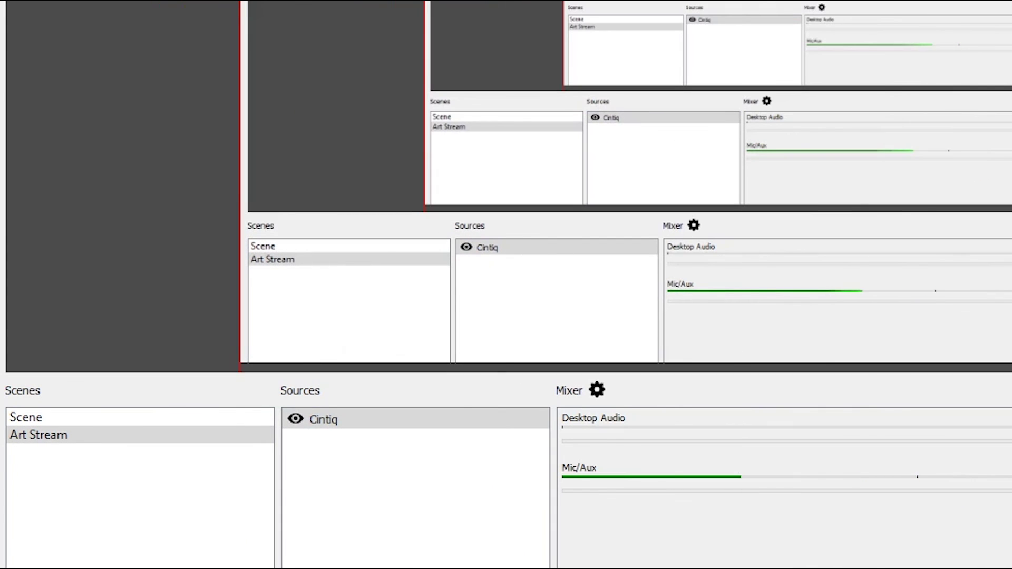
Step: Change the Cintiq source's display to Display 1: 1920x1080 @ 0,-1080
click(167, 495)
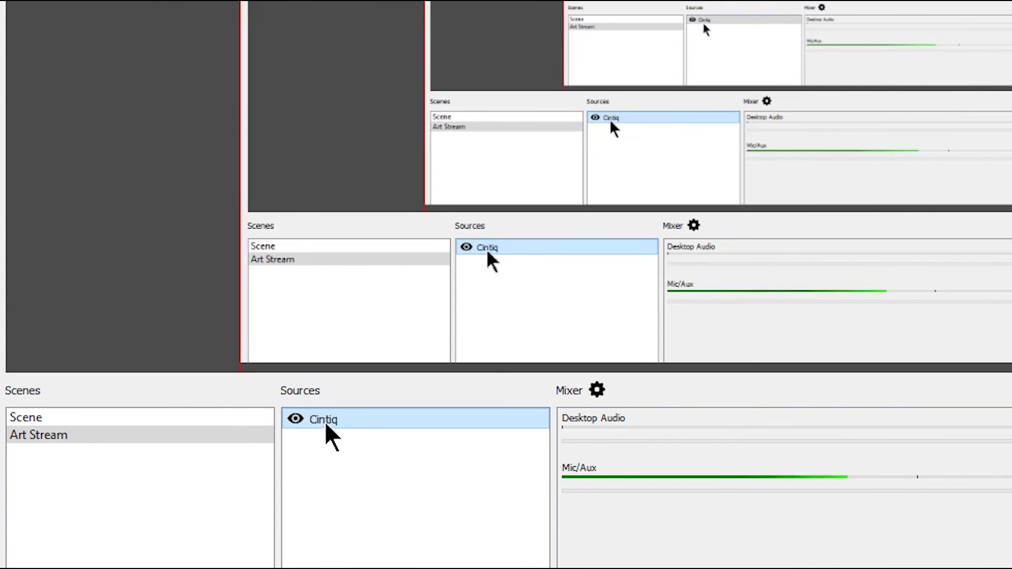
double_click(340, 421)
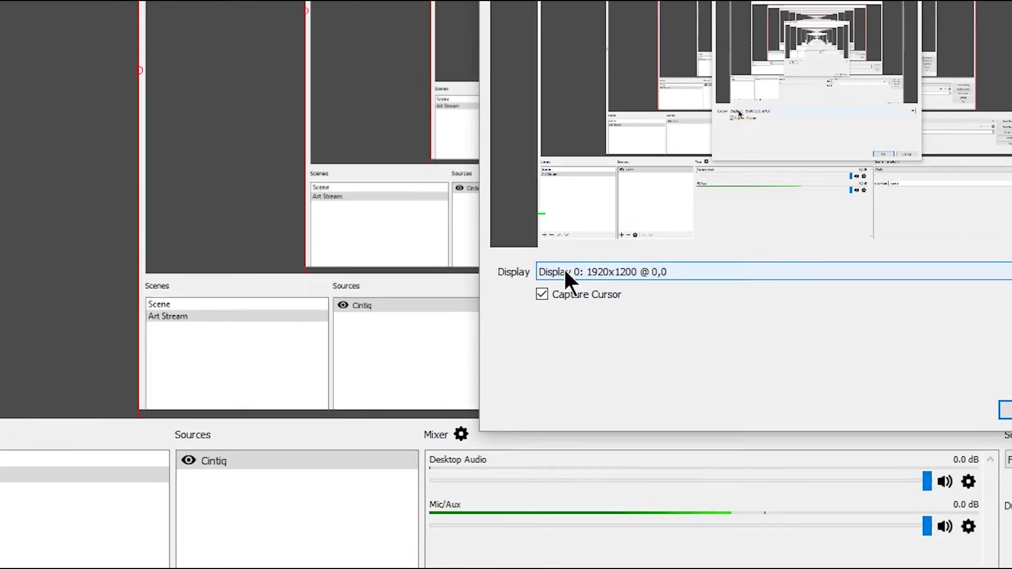
click(577, 269)
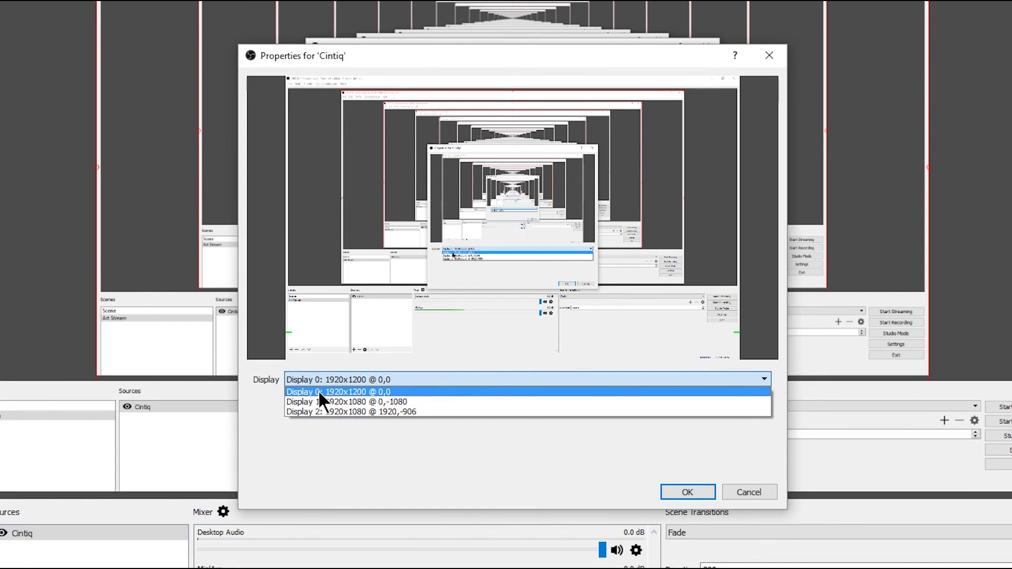
click(354, 402)
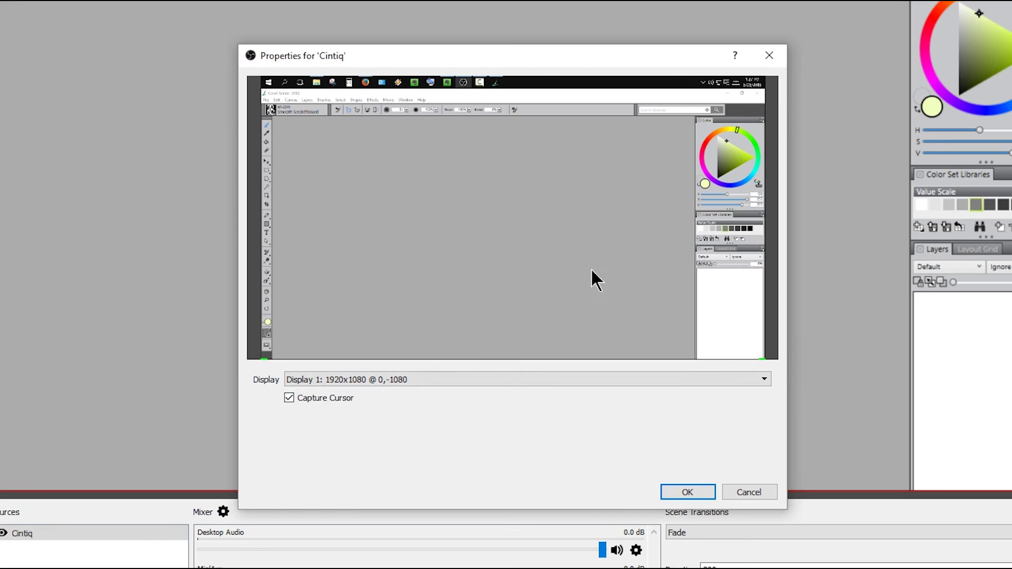
click(318, 378)
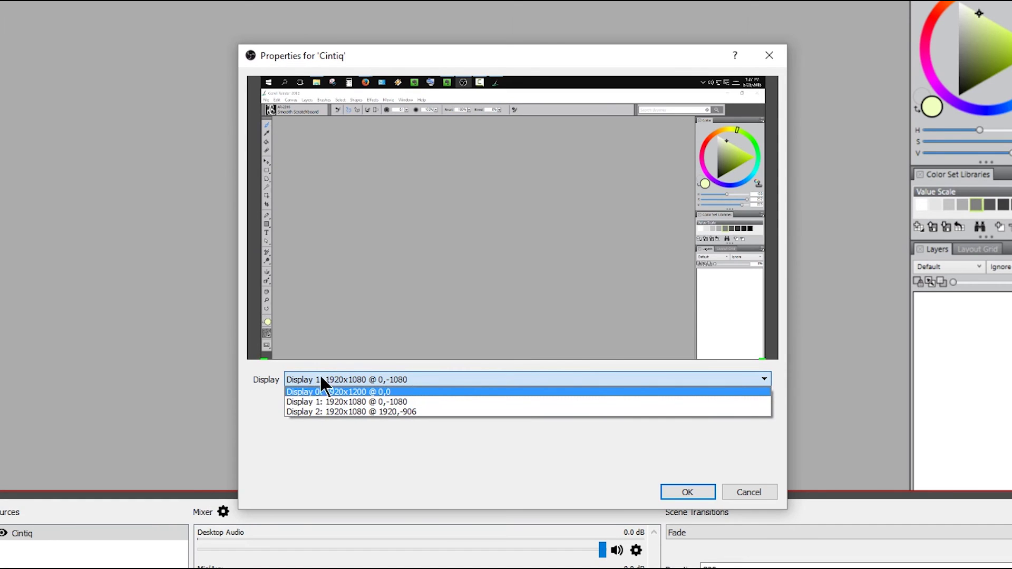
click(321, 377)
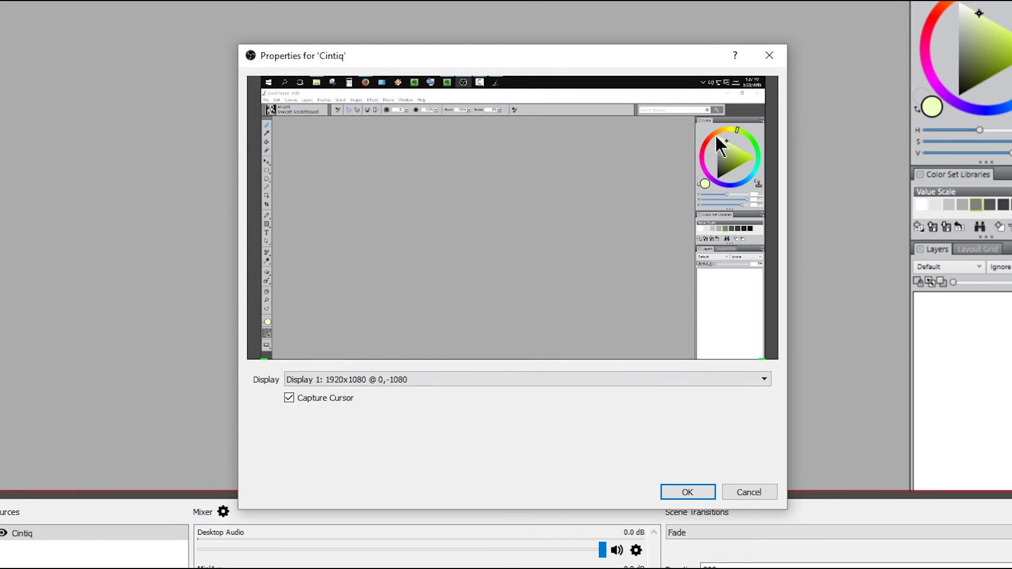
click(680, 491)
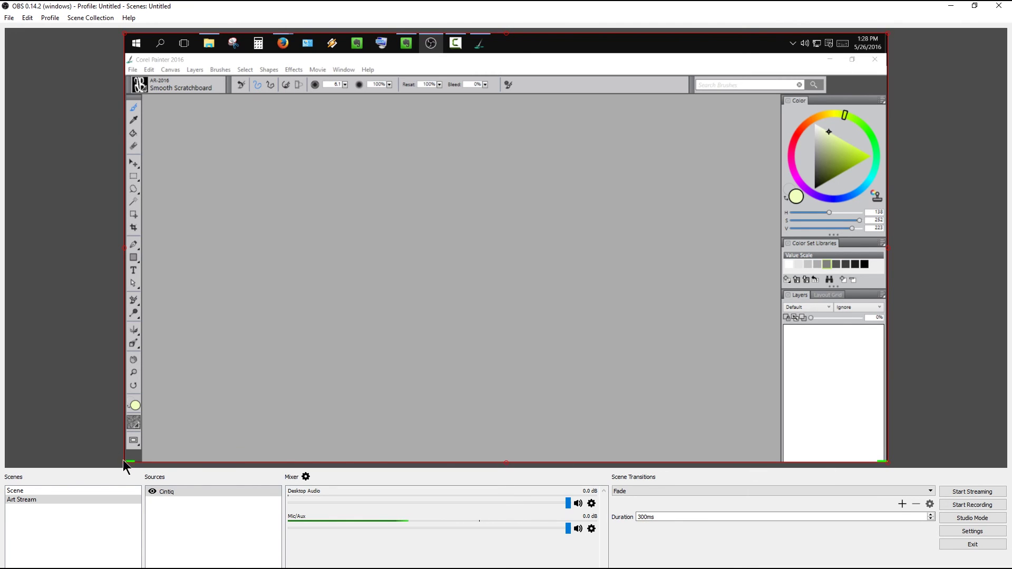
Step: Resize the Cintiq capture, crop off its taskbar and title bar, and align it to the canvas top
mouse_move(126, 469)
mouse_down()
mouse_move(275, 333)
mouse_move(384, 295)
mouse_move(269, 342)
mouse_move(133, 469)
mouse_up()
drag(580, 135, 506, 188)
drag(140, 233, 120, 264)
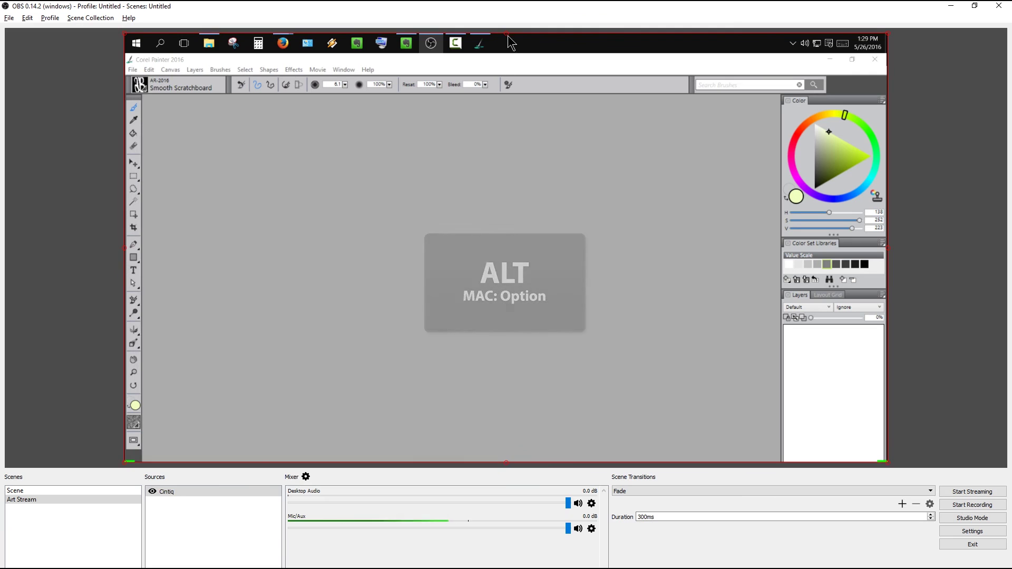
drag(506, 34, 506, 65)
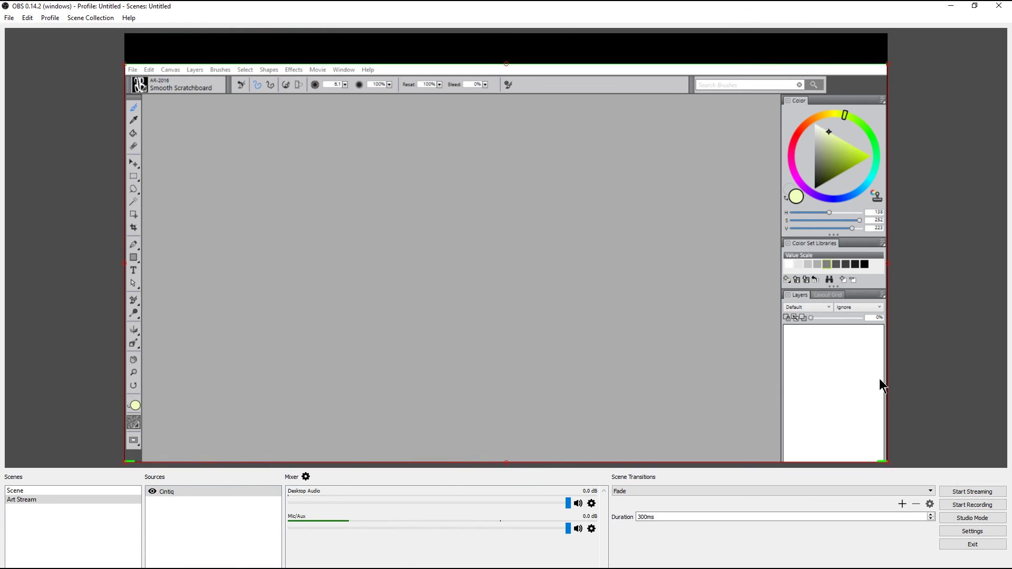
drag(527, 231, 529, 208)
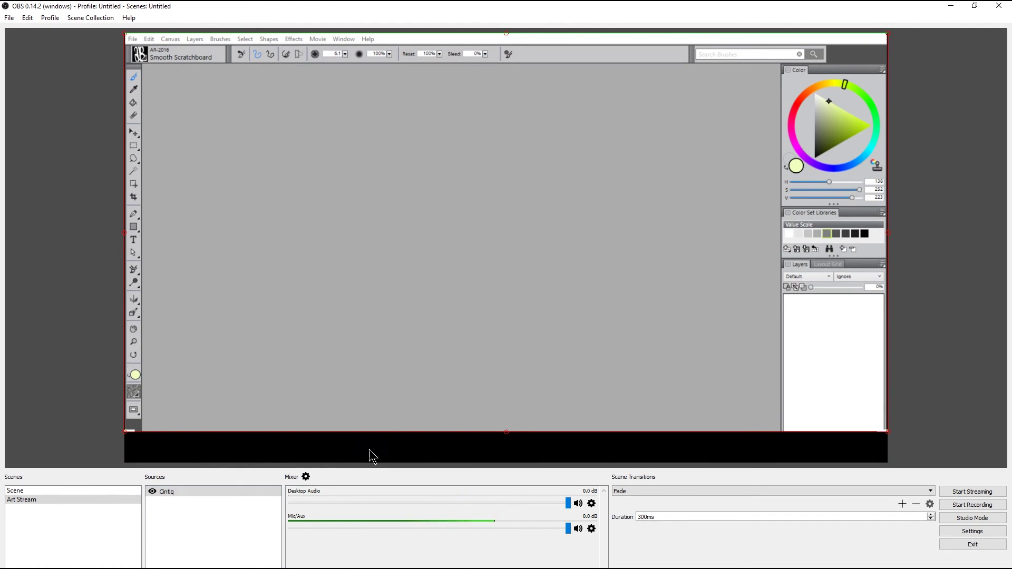
click(909, 375)
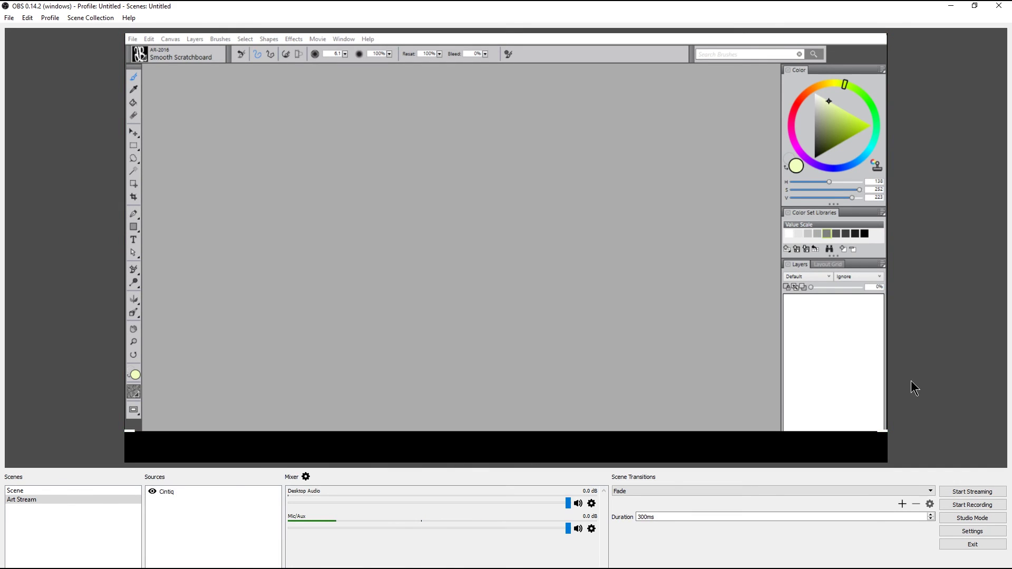
Step: In Painter, collapse Color Set Libraries and drag the panel divider up so Layers rises
click(807, 220)
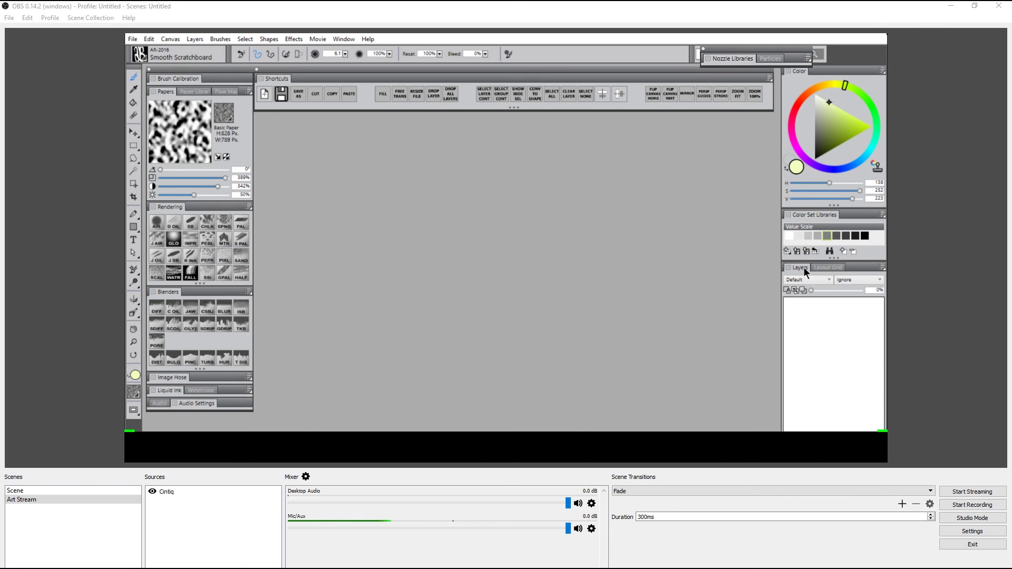
click(810, 220)
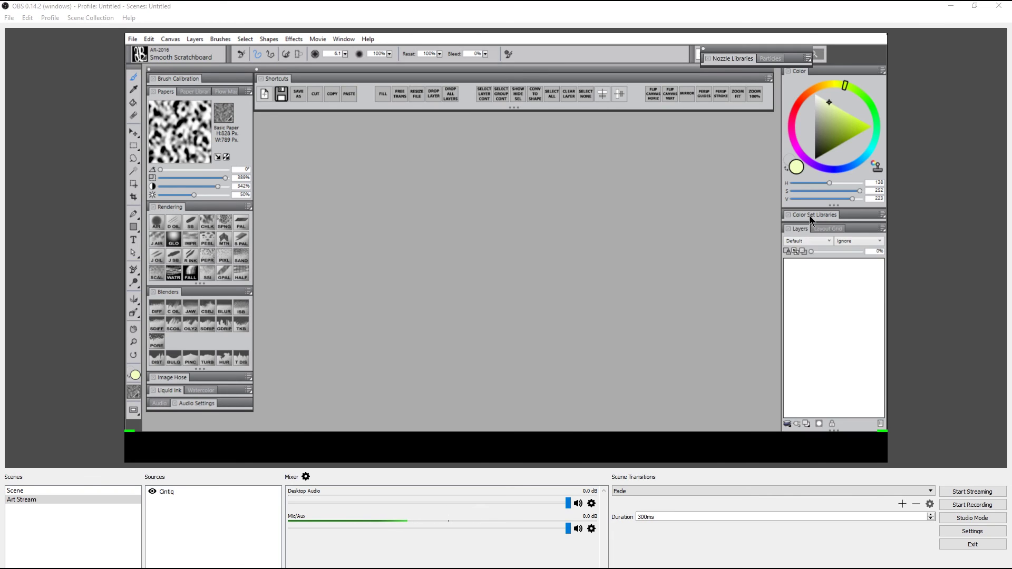
drag(818, 206, 818, 178)
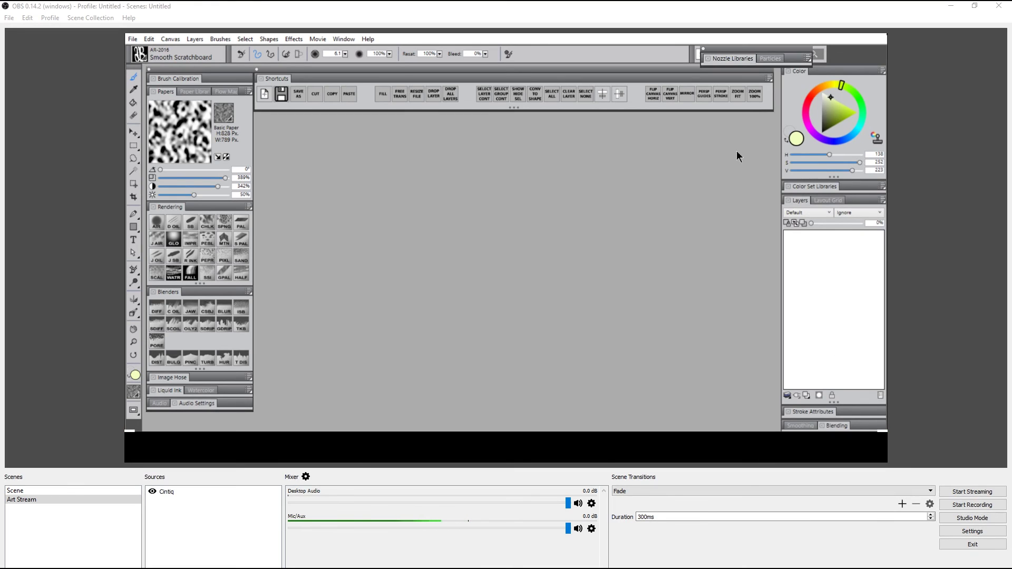
click(629, 243)
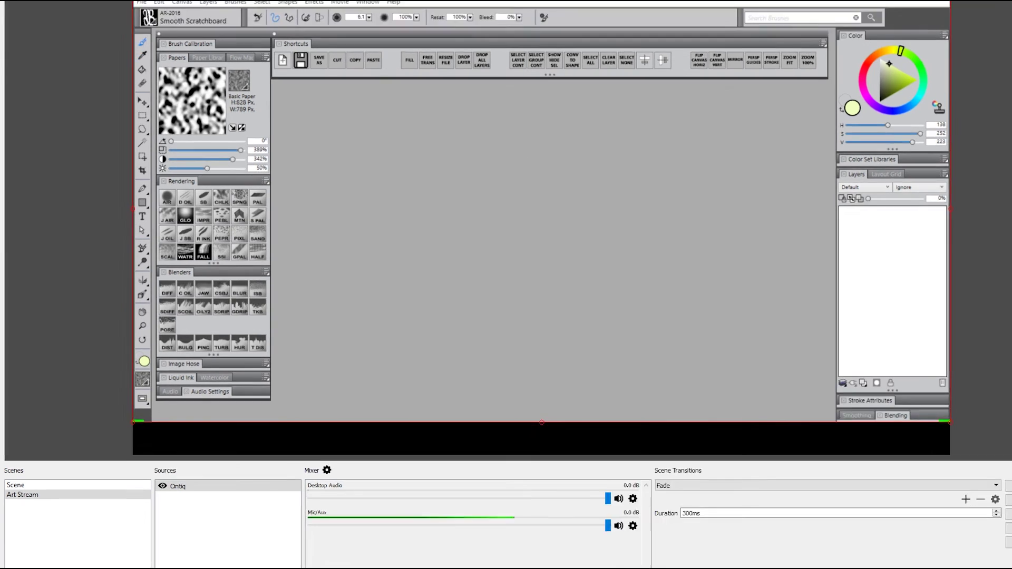
Step: Create a Window Capture source named 'Window'
right_click(156, 502)
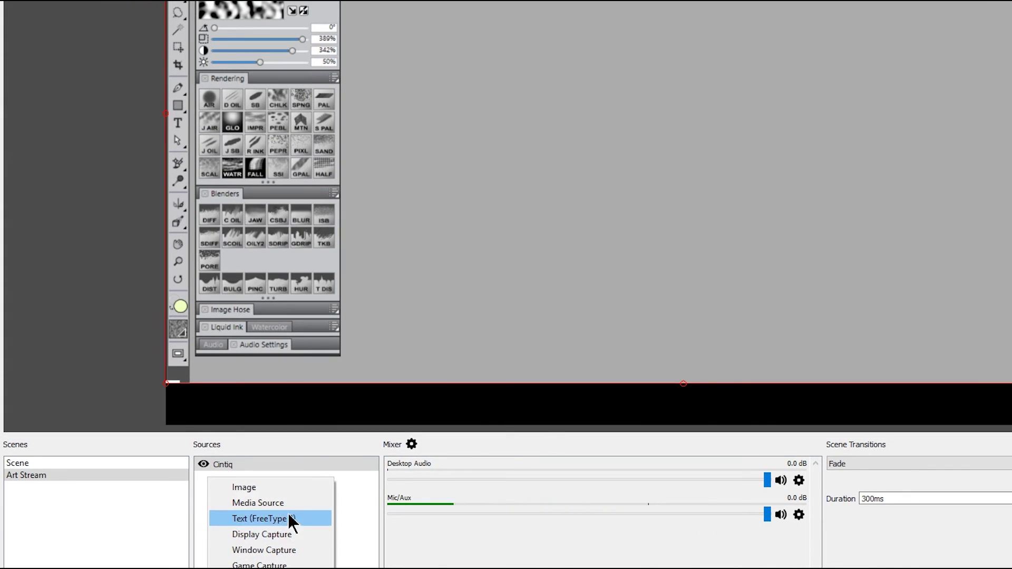
click(275, 551)
text(Window)
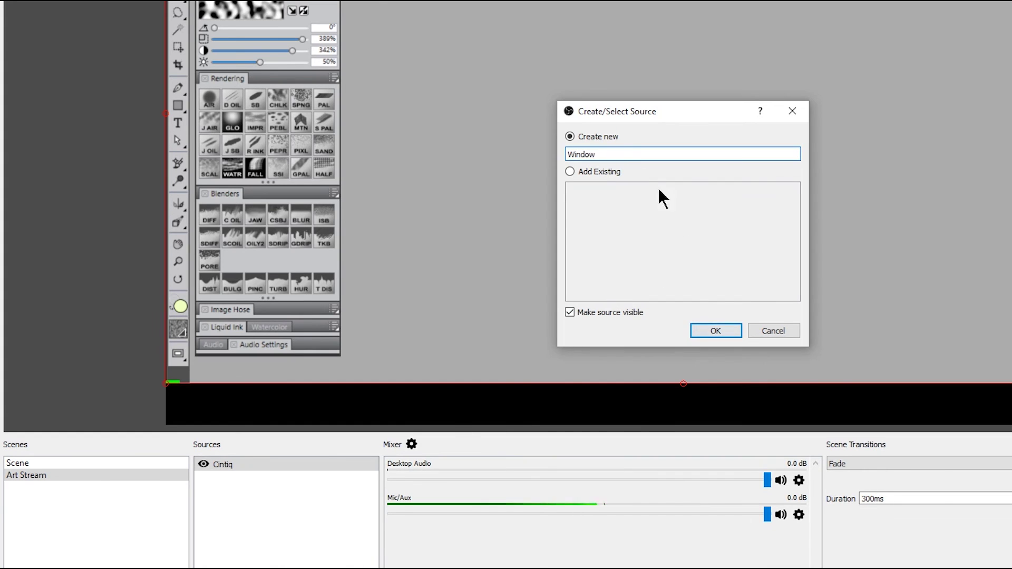
click(708, 330)
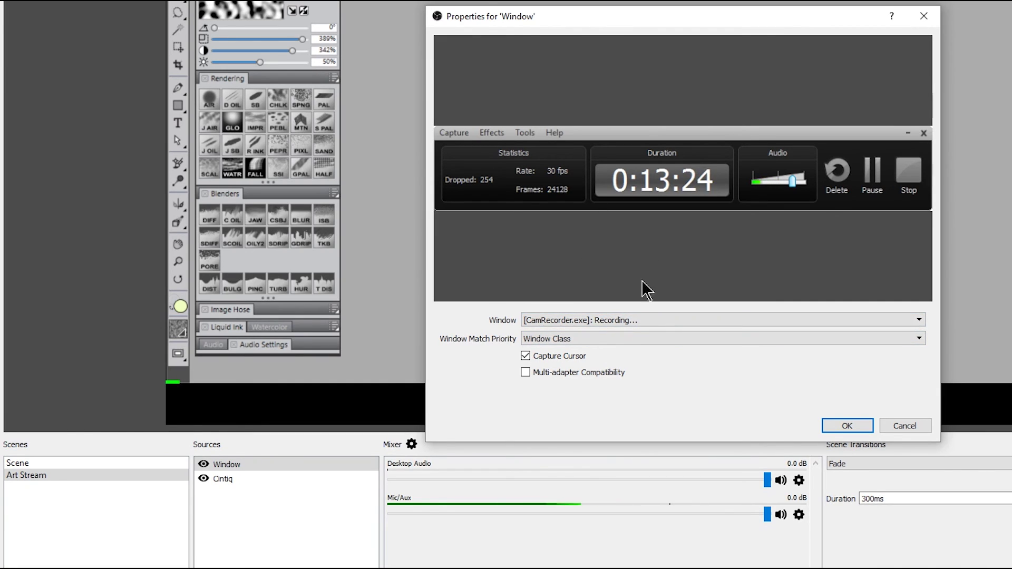
Step: Target the CamRecorder window and place the capture near the canvas top, resized
click(574, 321)
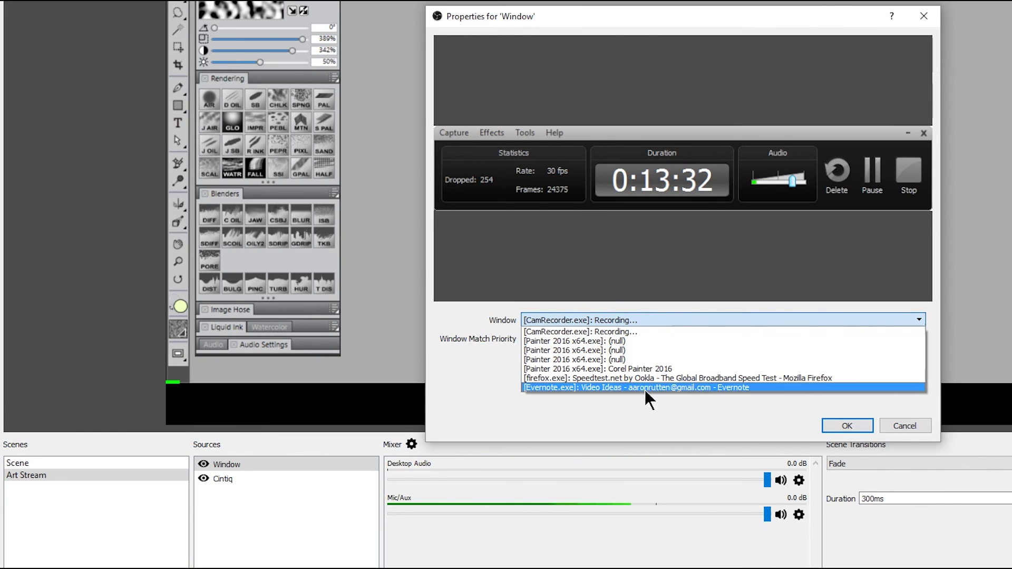
click(648, 331)
click(847, 425)
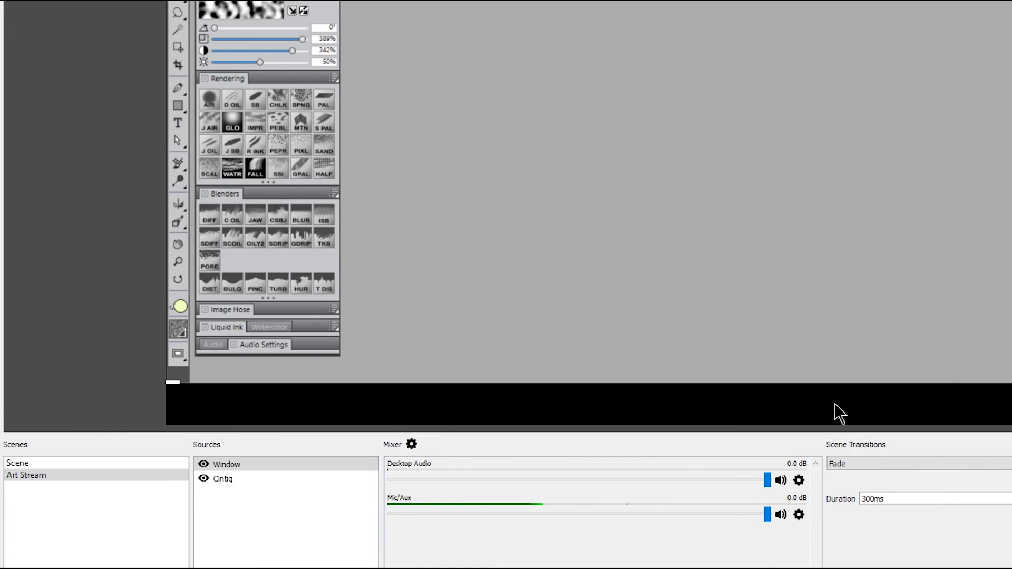
drag(388, 77, 822, 90)
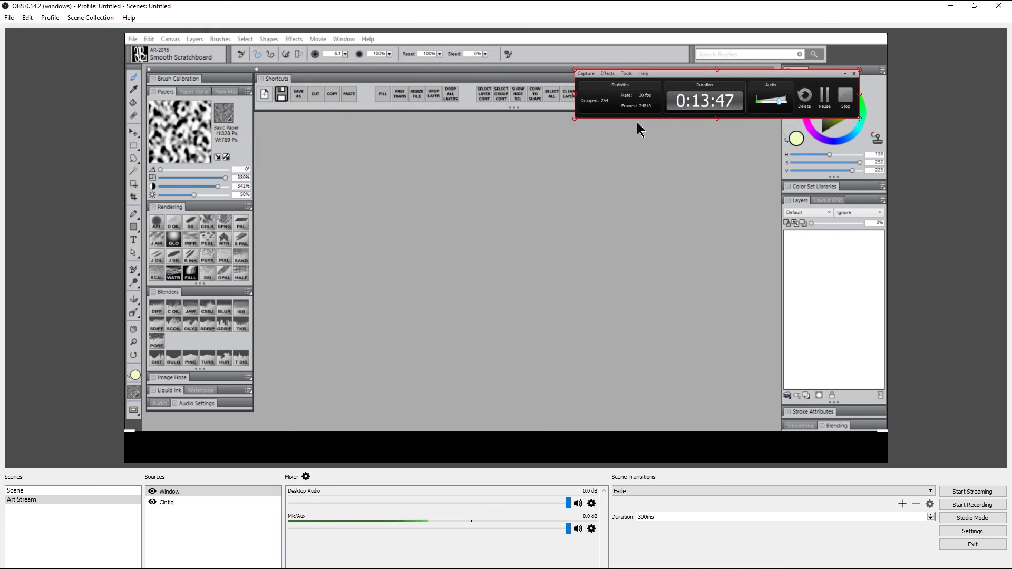
drag(575, 120, 820, 415)
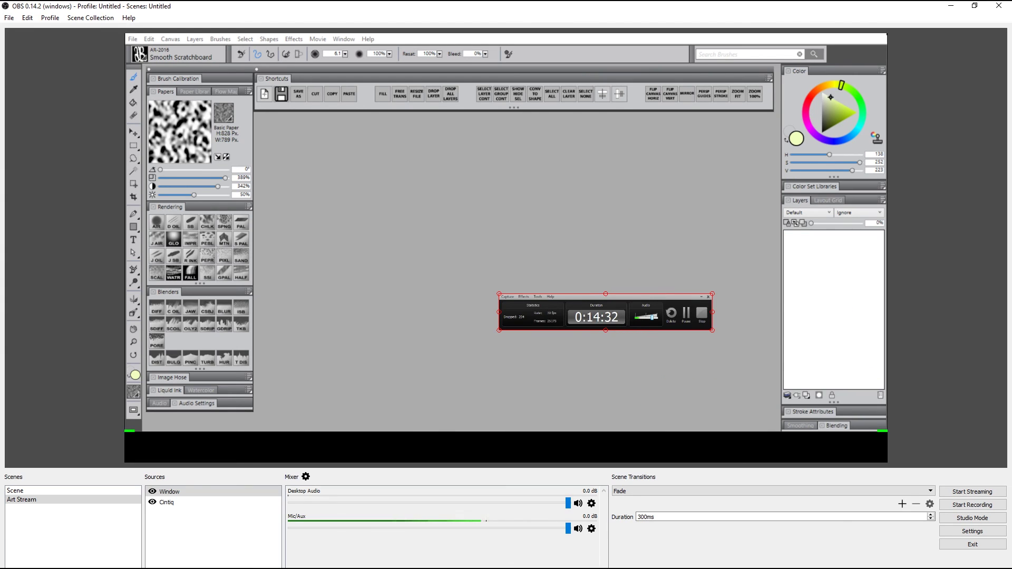
Step: Delete the Window source and add an image source named 'Overlay'
key(Delete)
click(517, 336)
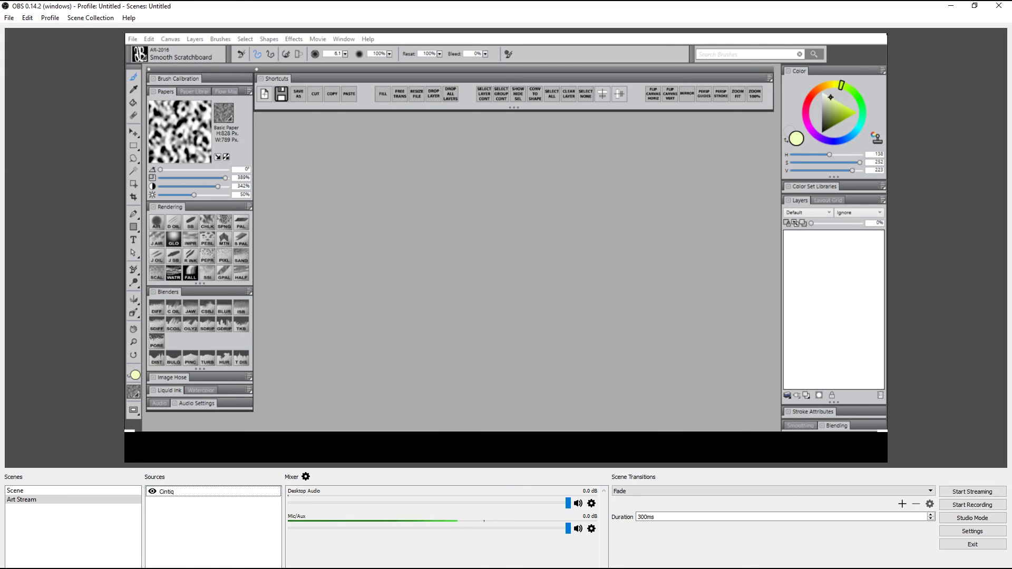
click(153, 567)
click(182, 507)
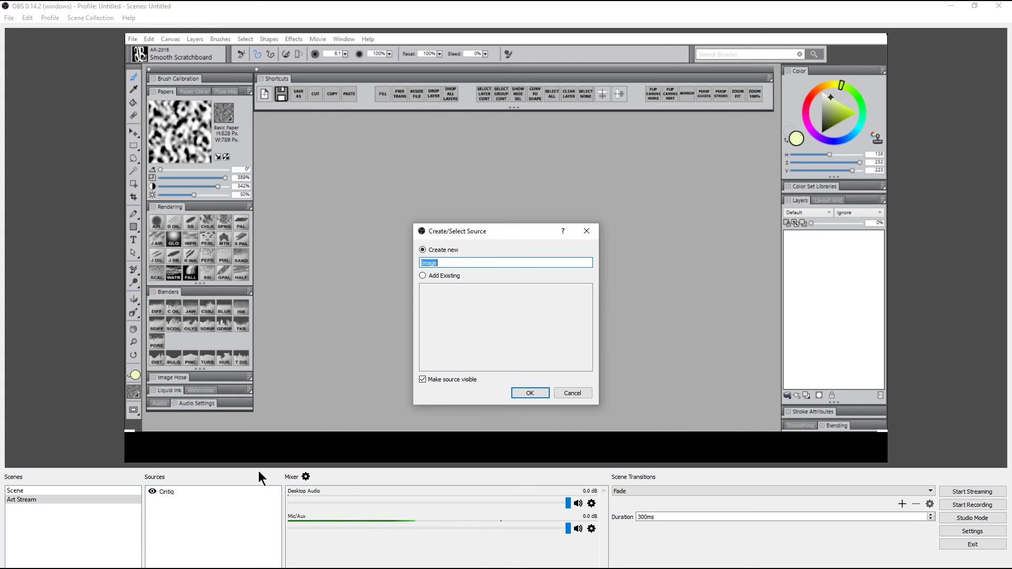
text(Overlay)
click(535, 396)
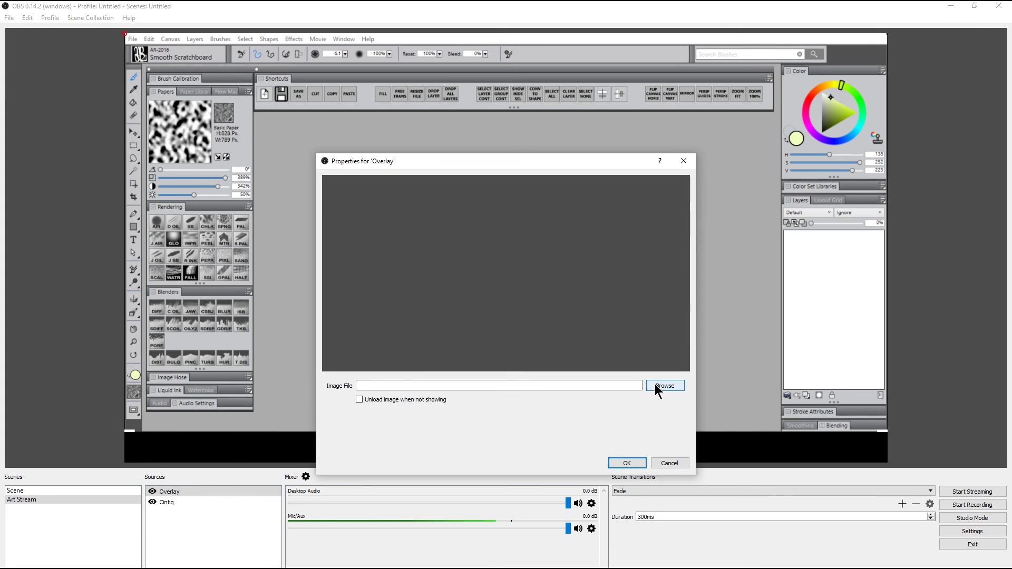
Step: Browse for the Overlay picture, entering yt-overlay from the twitch folder
click(662, 386)
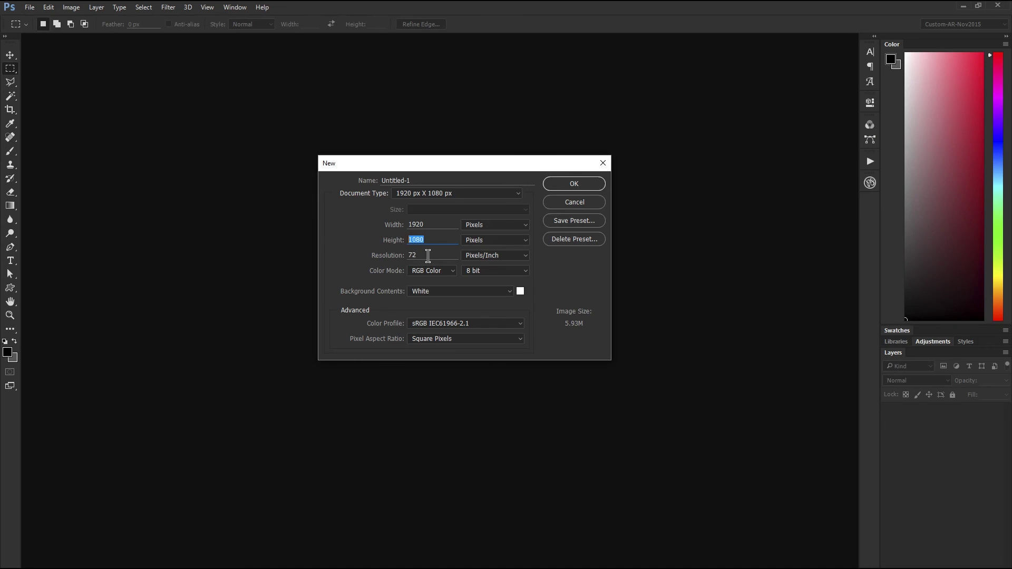
click(415, 255)
click(572, 185)
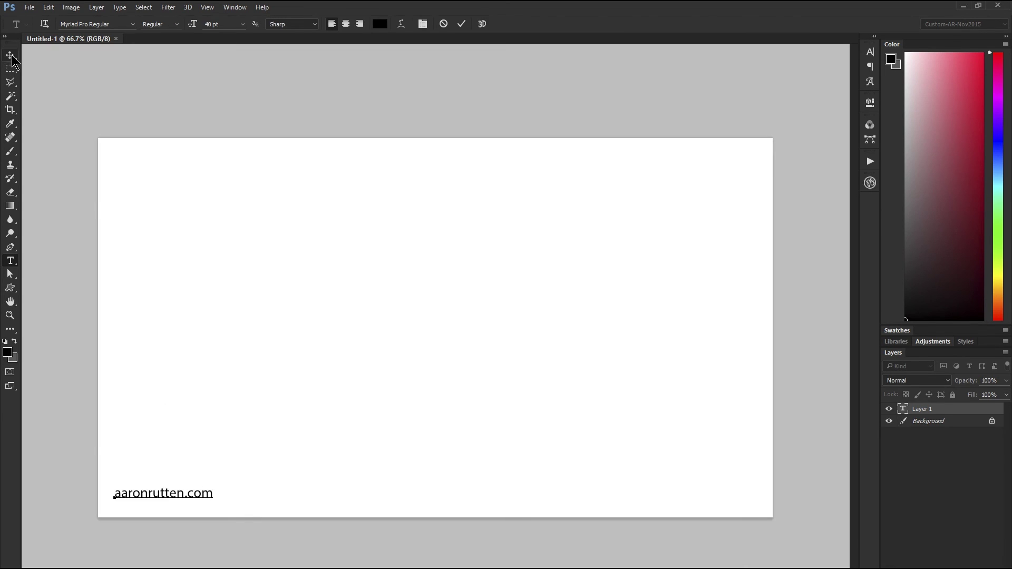
key(ctrl+Return)
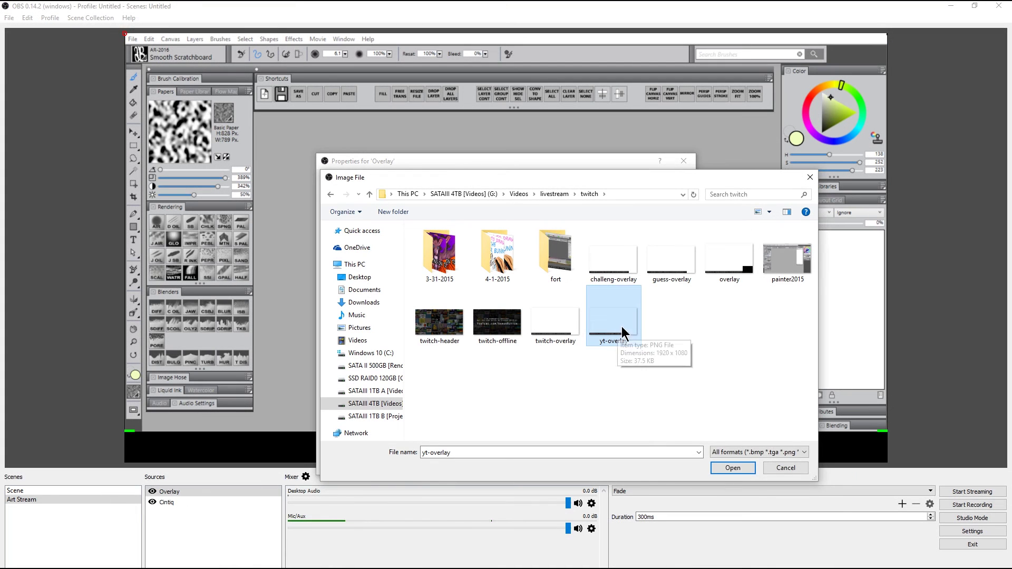
Step: Select yt-overlay.png as the Overlay image file and confirm its properties
click(765, 452)
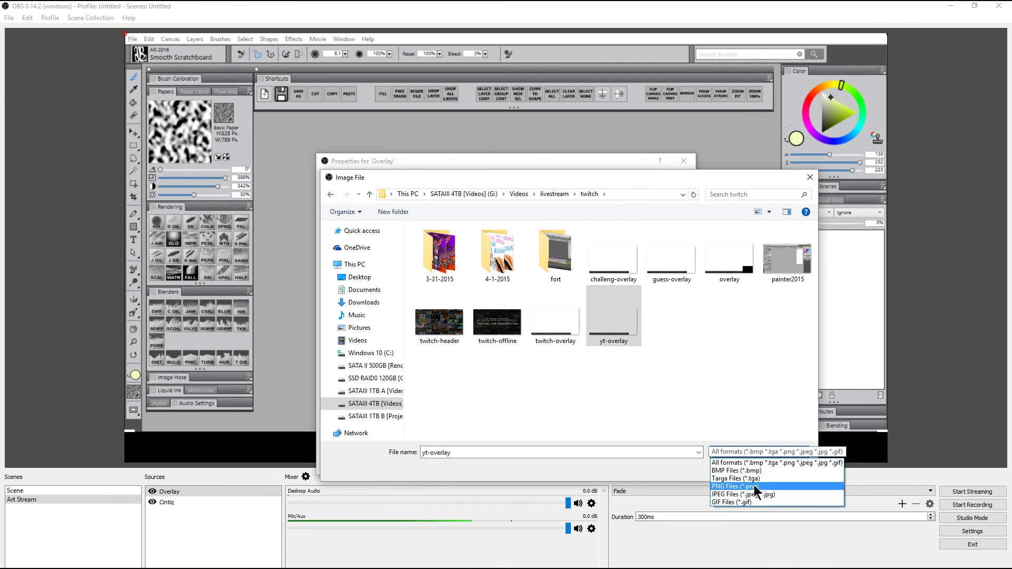
click(748, 463)
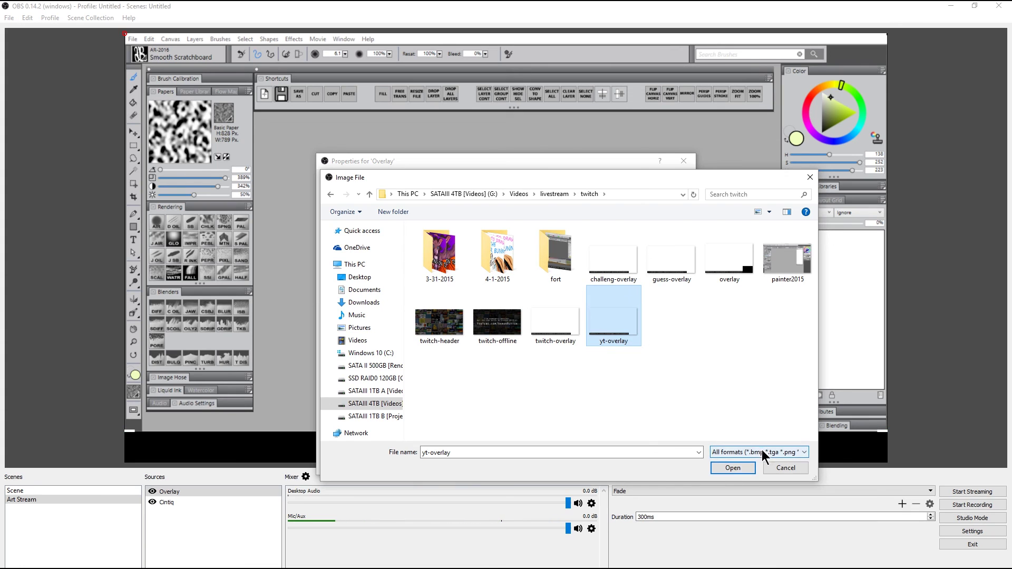
click(733, 468)
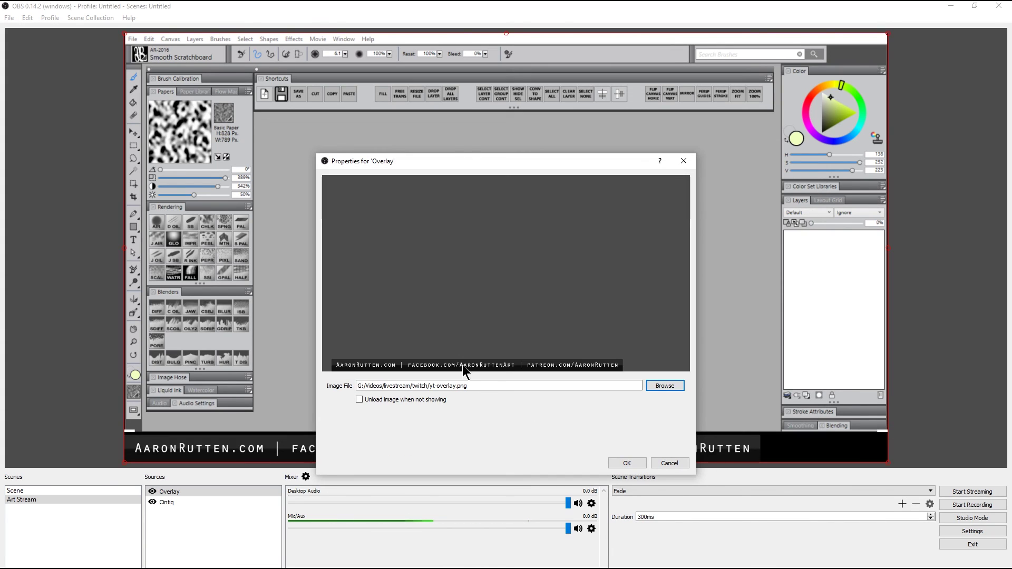
click(623, 464)
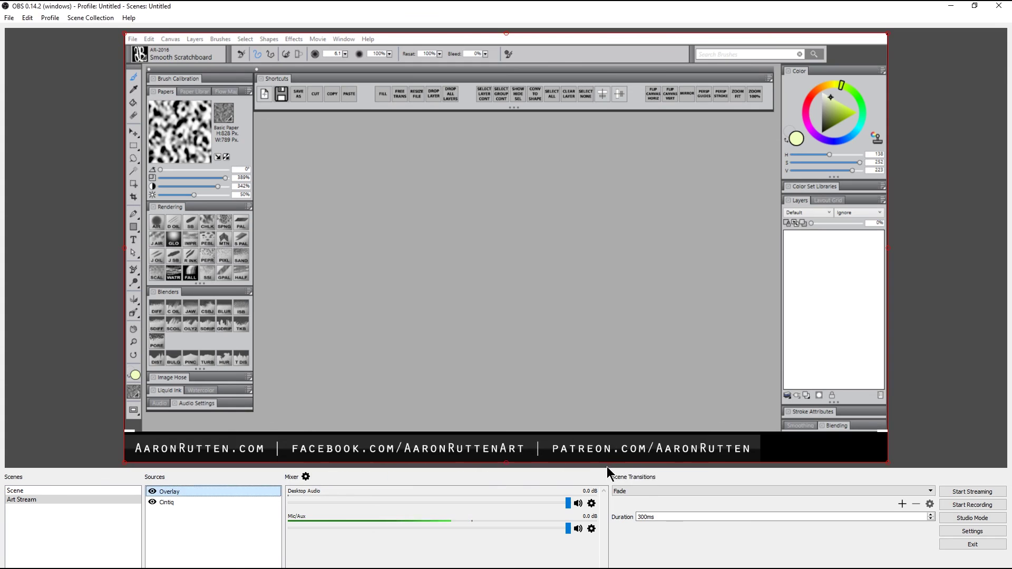
Step: Move and scale the Overlay banner to fill the full width at the canvas bottom
drag(593, 462, 570, 449)
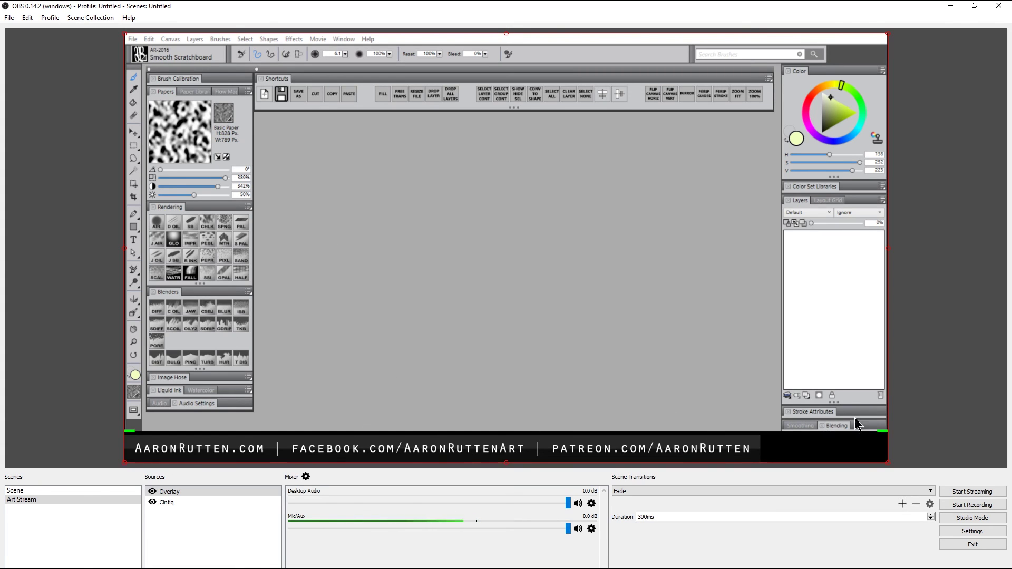
drag(889, 463, 893, 472)
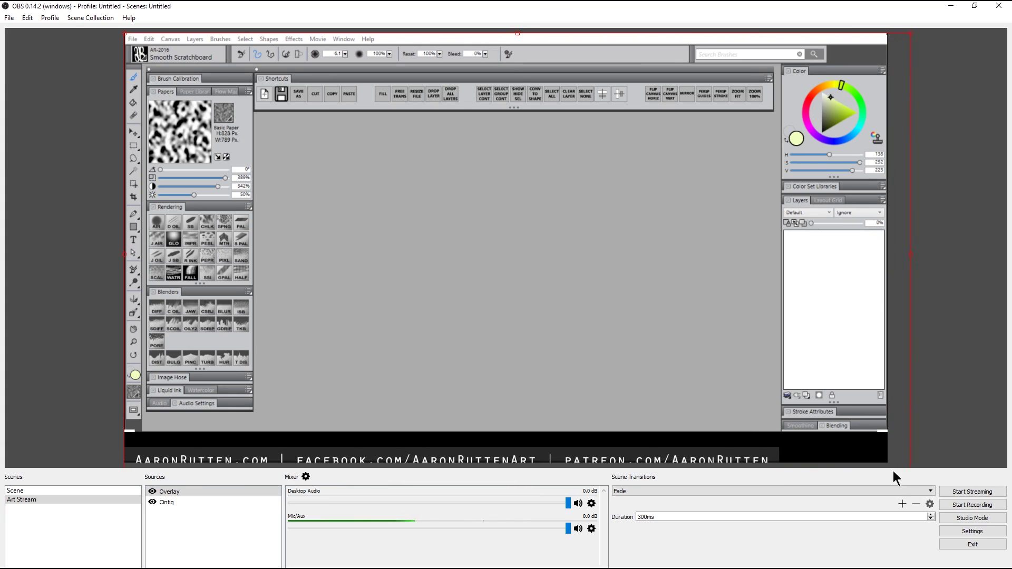
drag(738, 459, 971, 481)
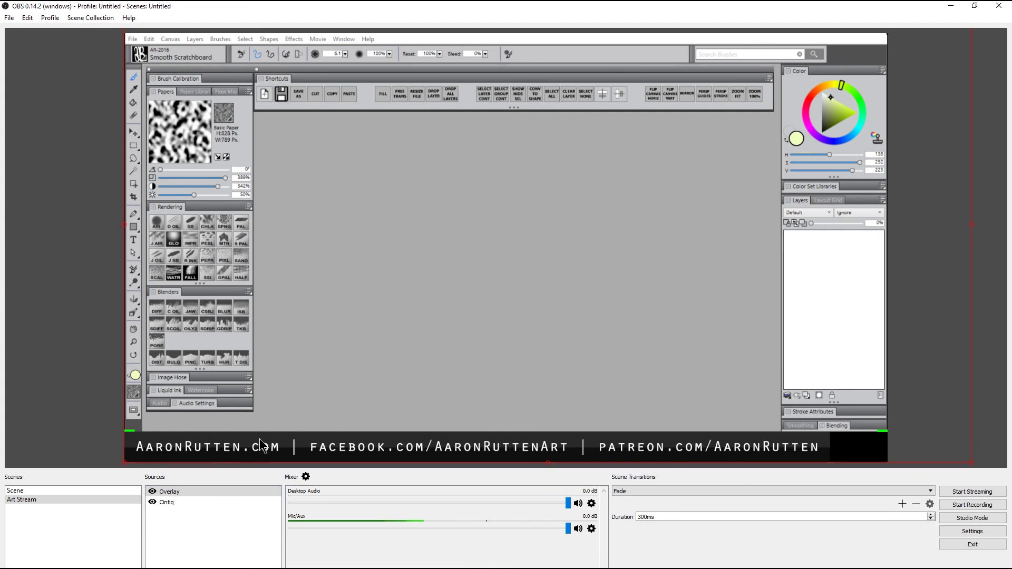
Step: Add a Video Capture Device source named 'Webcam'
click(559, 466)
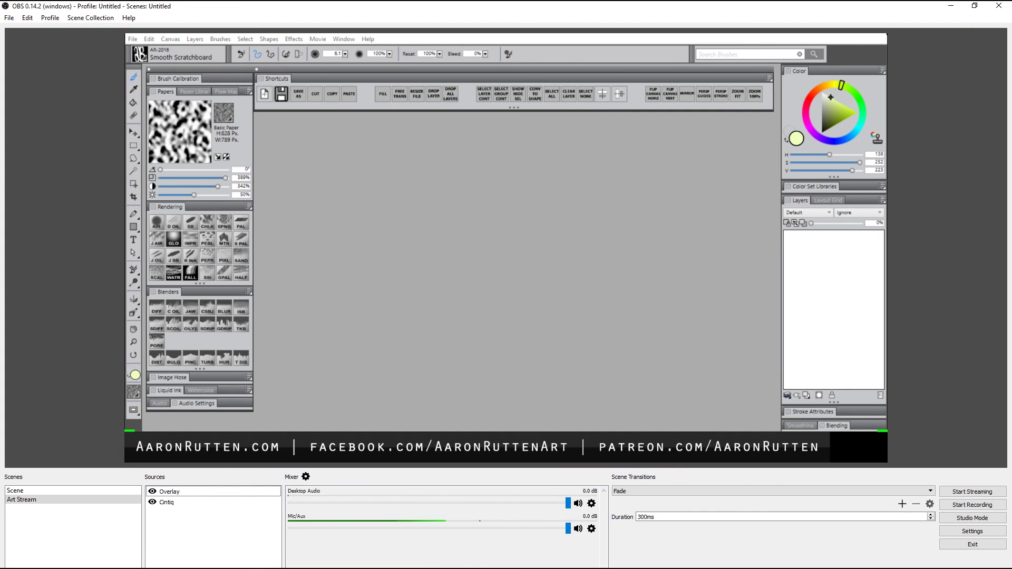
right_click(153, 503)
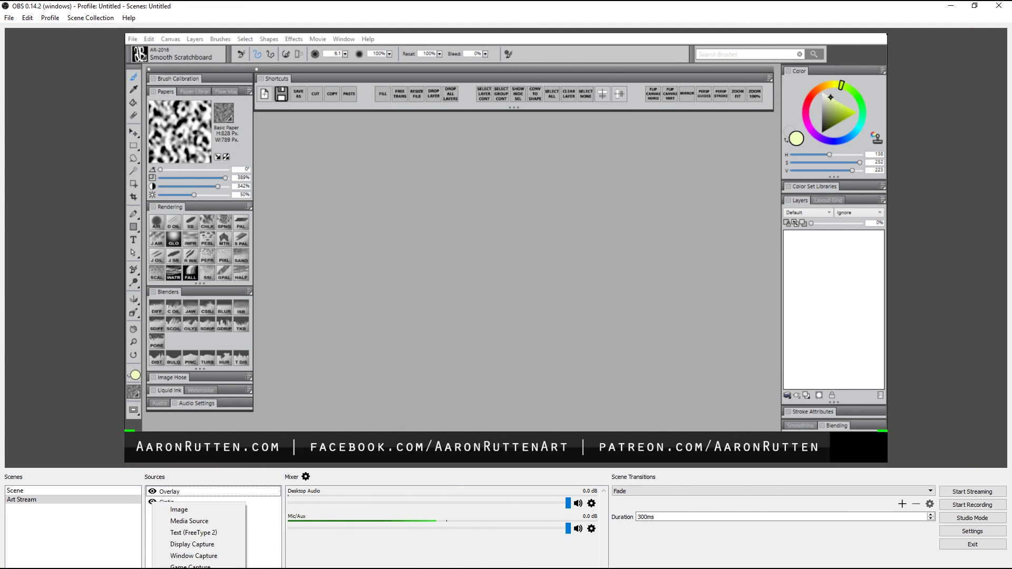
click(194, 568)
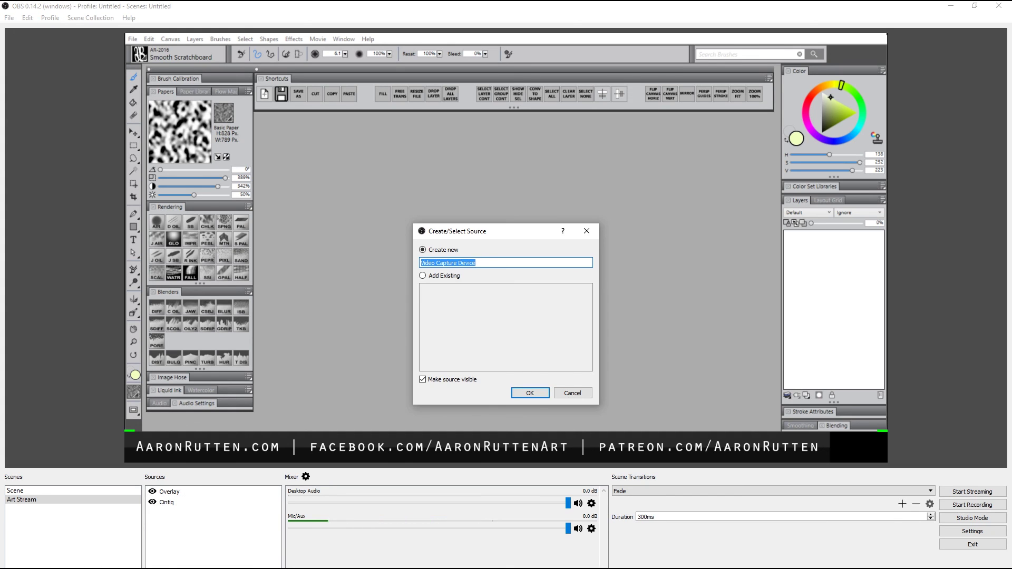
text(Webcam)
click(531, 393)
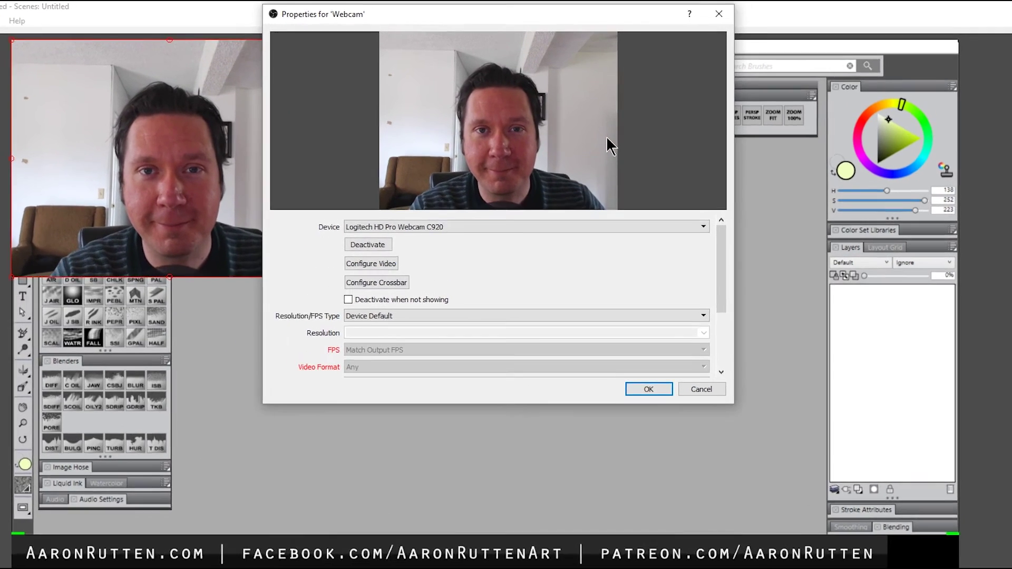
Step: Set the Webcam device to the Logitech HD Pro Webcam C920
click(460, 227)
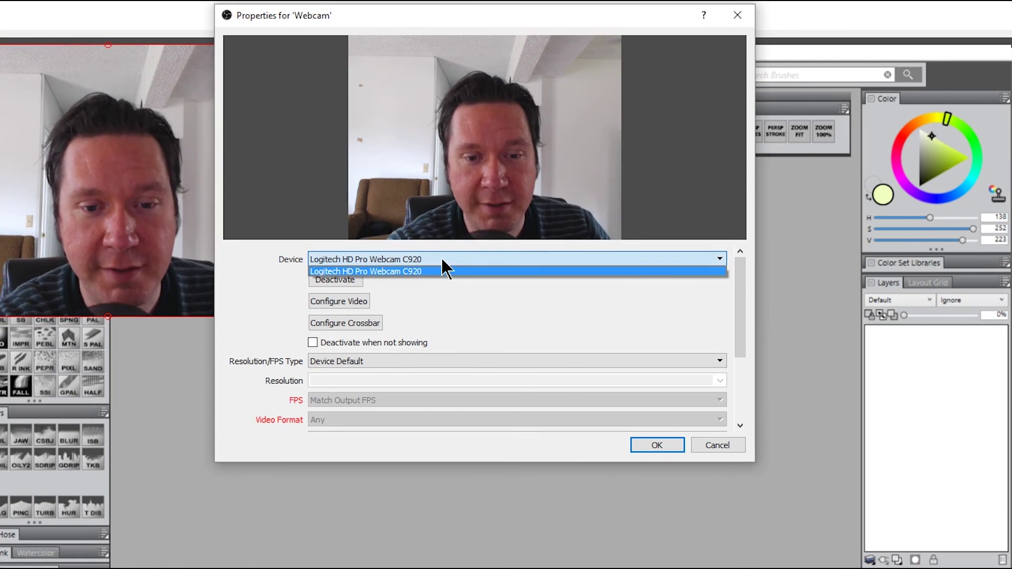
click(416, 271)
click(345, 297)
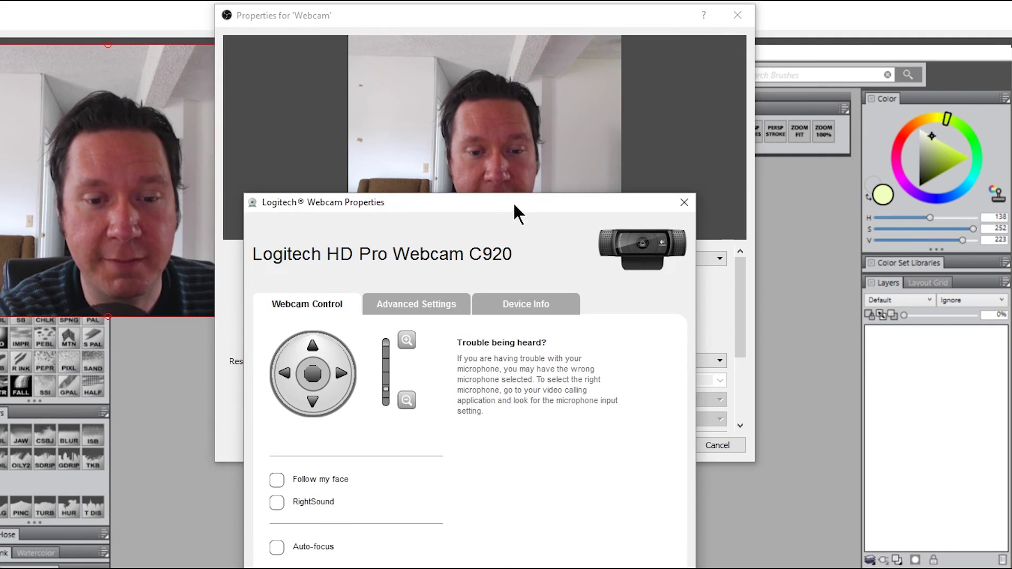
Step: Test the webcam zoom, turn RightLight on for automatic gain, and set orientation to Mirrored
click(406, 340)
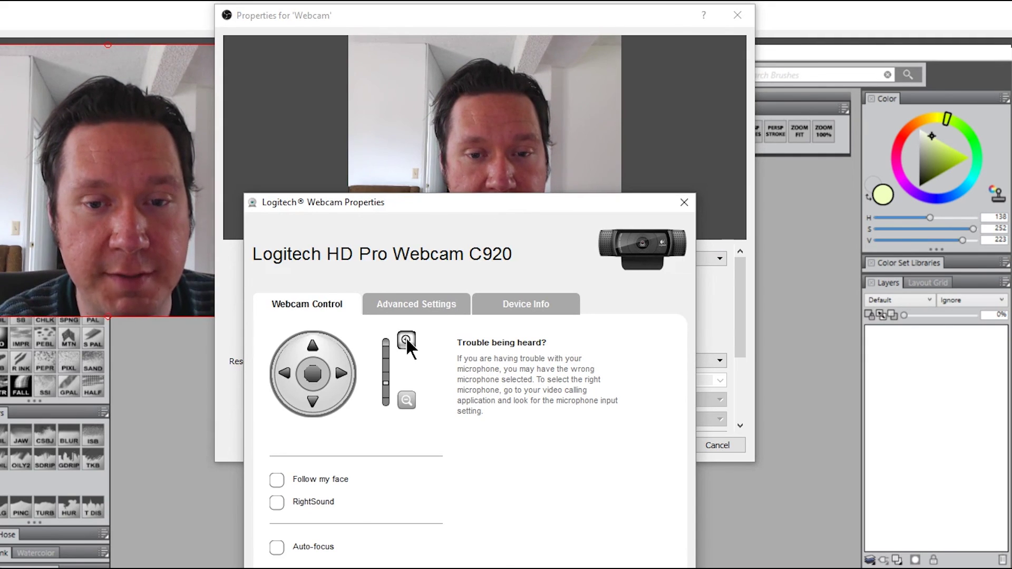
click(405, 340)
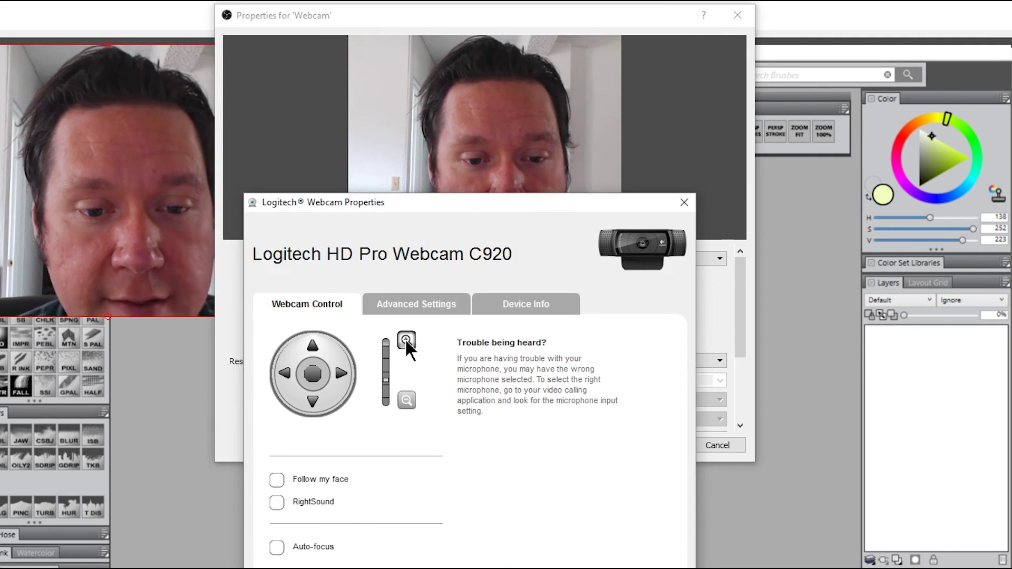
click(407, 400)
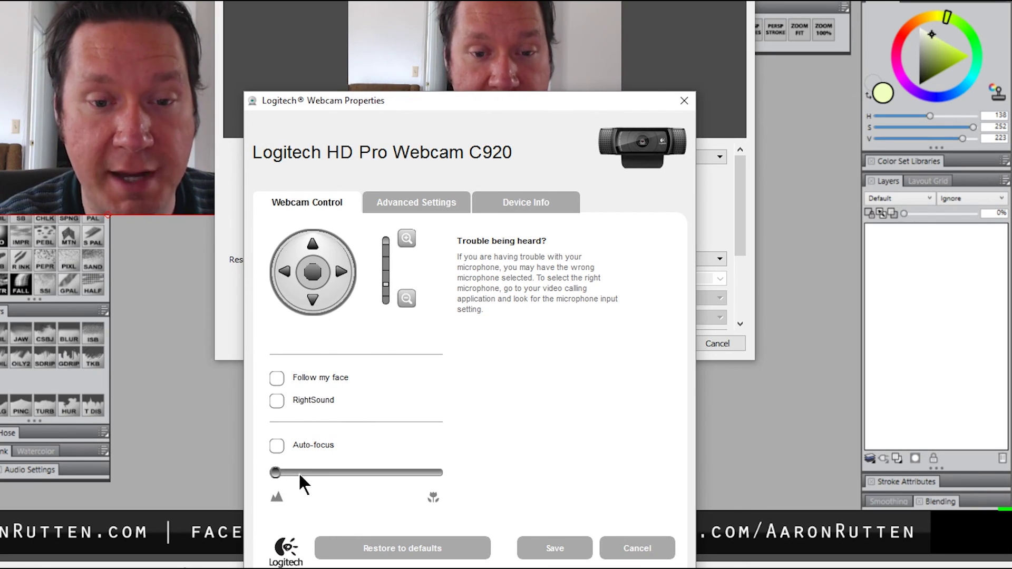
click(415, 205)
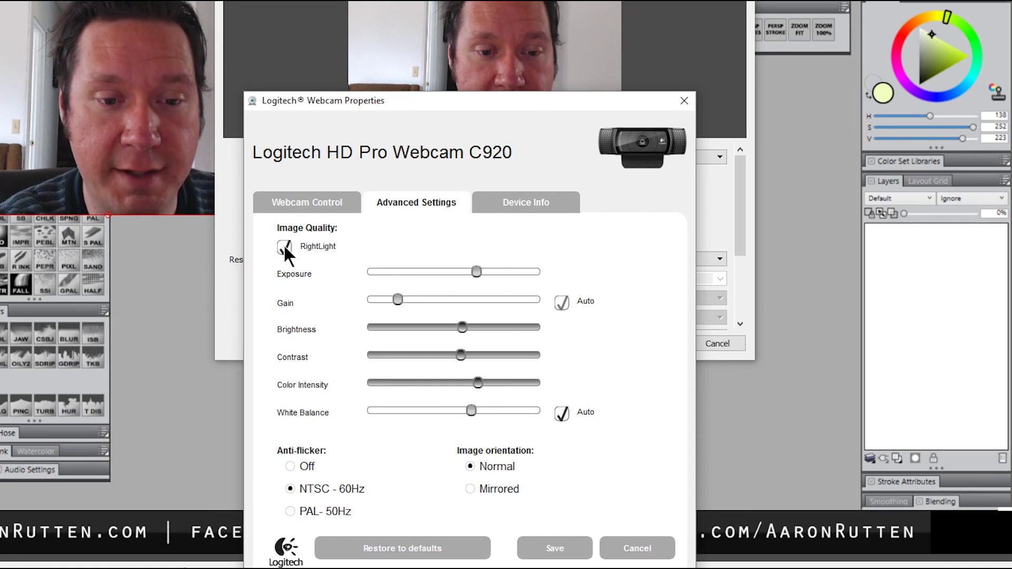
click(477, 271)
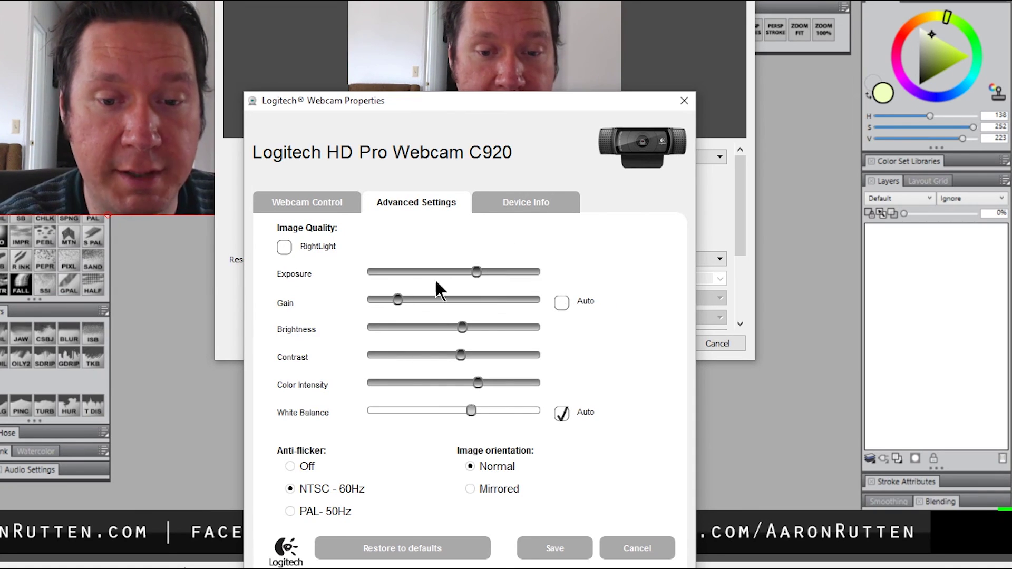
mouse_move(420, 301)
mouse_down()
mouse_move(437, 302)
mouse_move(382, 299)
mouse_move(420, 299)
mouse_up()
click(562, 302)
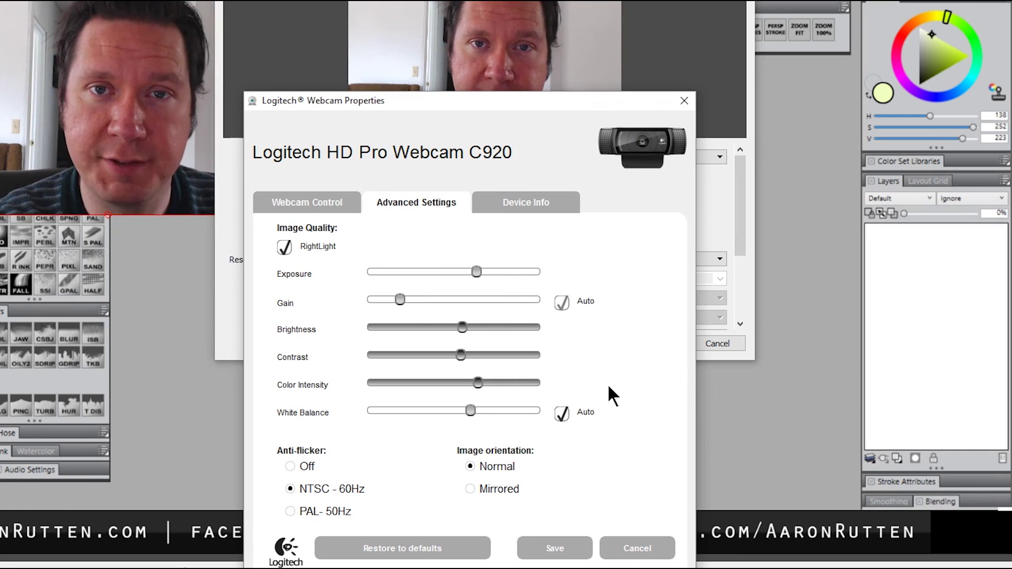
click(470, 488)
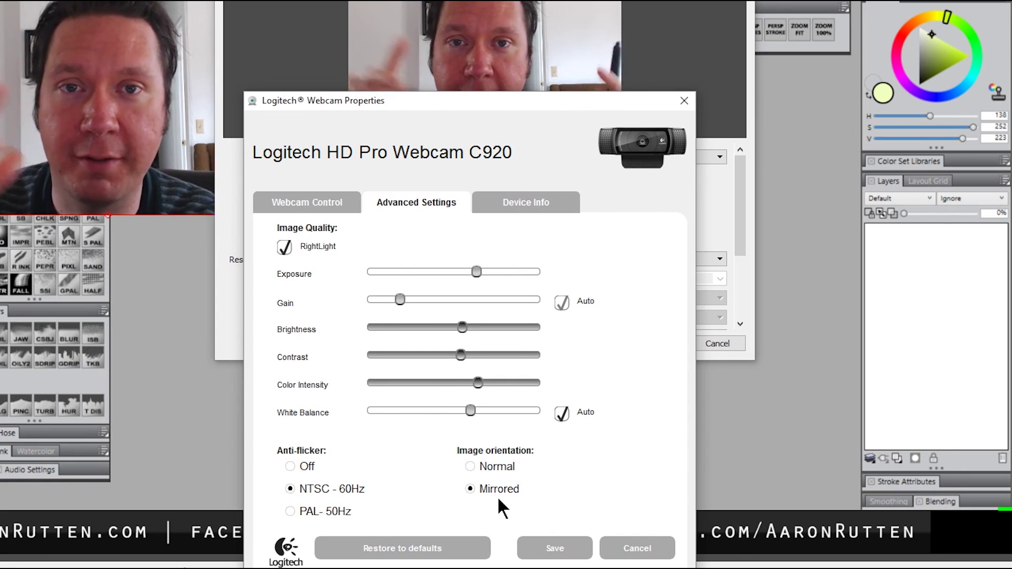
Step: Save the camera settings, then crop and resize the webcam into the bottom-right corner above the banner
click(553, 551)
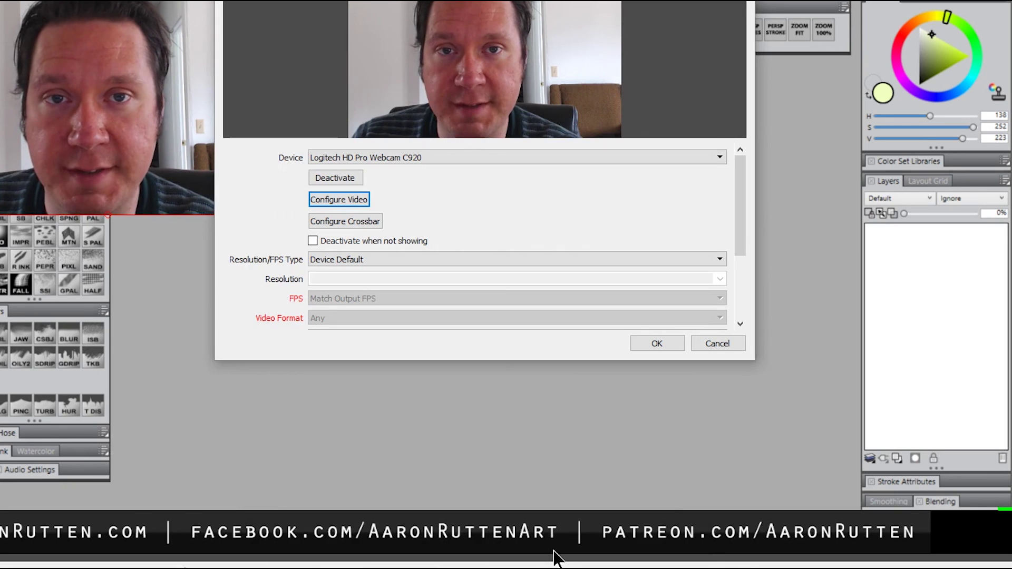
click(653, 343)
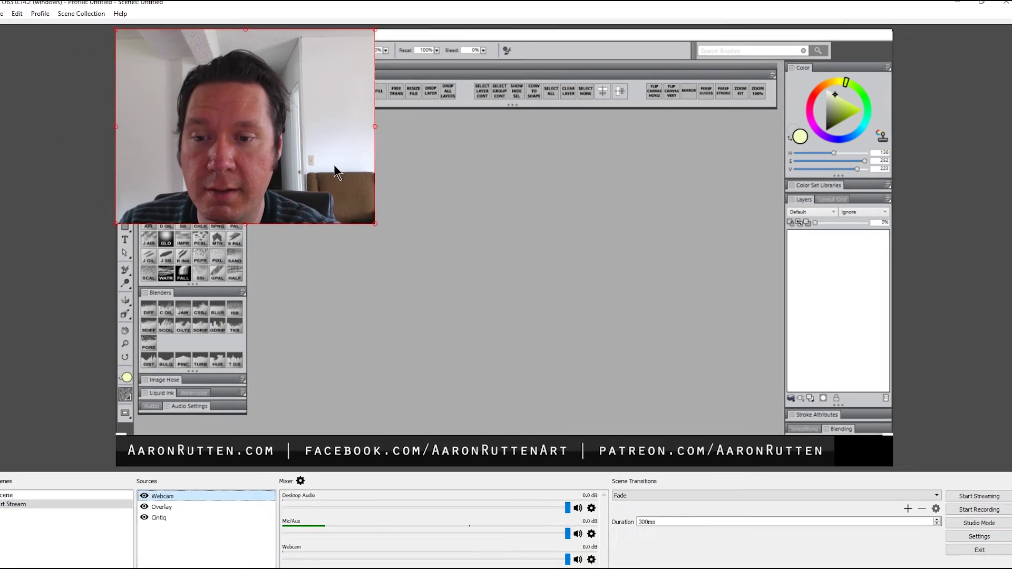
drag(334, 164, 645, 295)
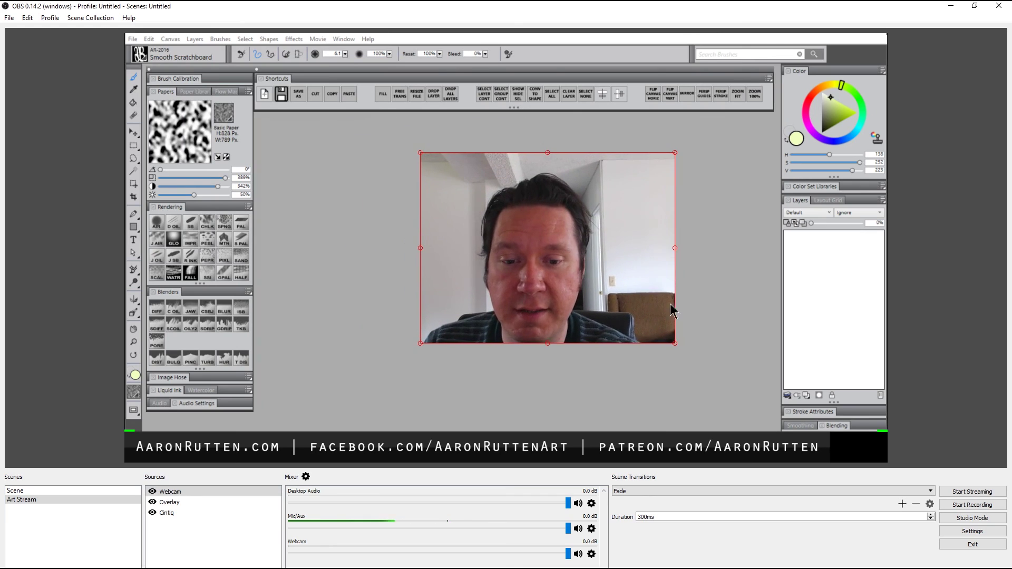
drag(677, 346, 863, 412)
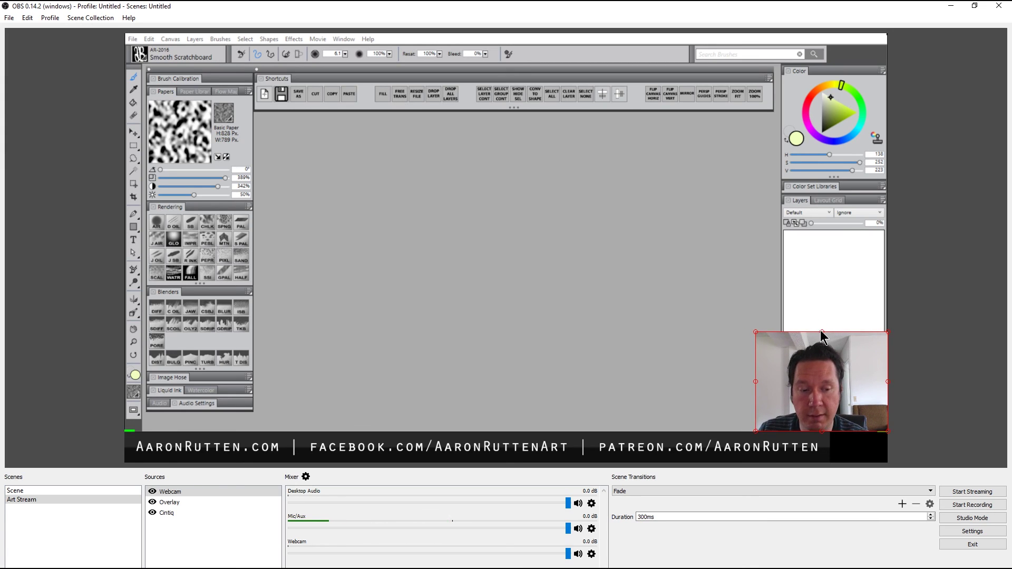
drag(822, 335, 822, 336)
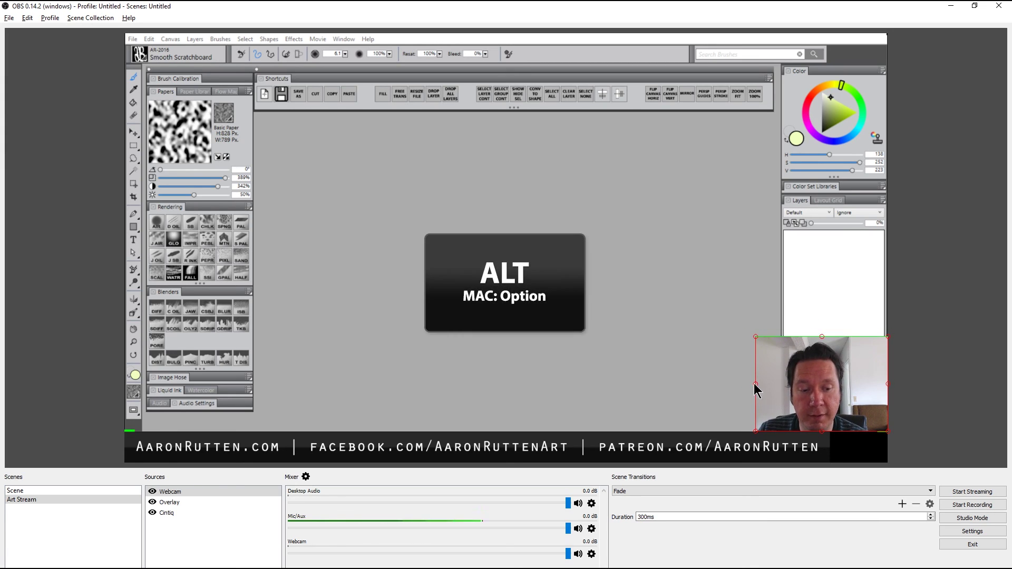
drag(888, 383, 859, 417)
drag(880, 340, 884, 336)
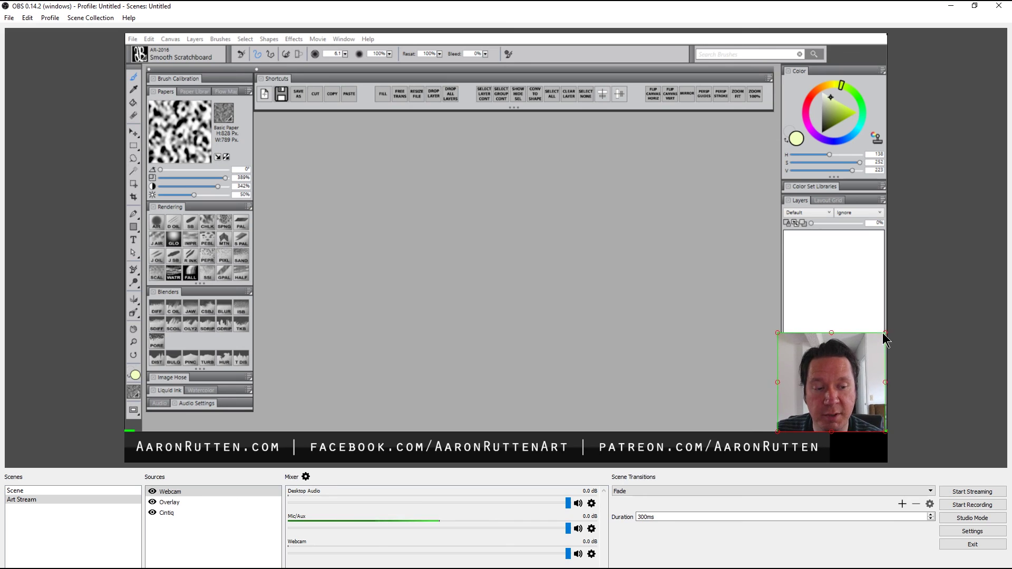
key(Right)
key(Right)
key(Right)
key(Right)
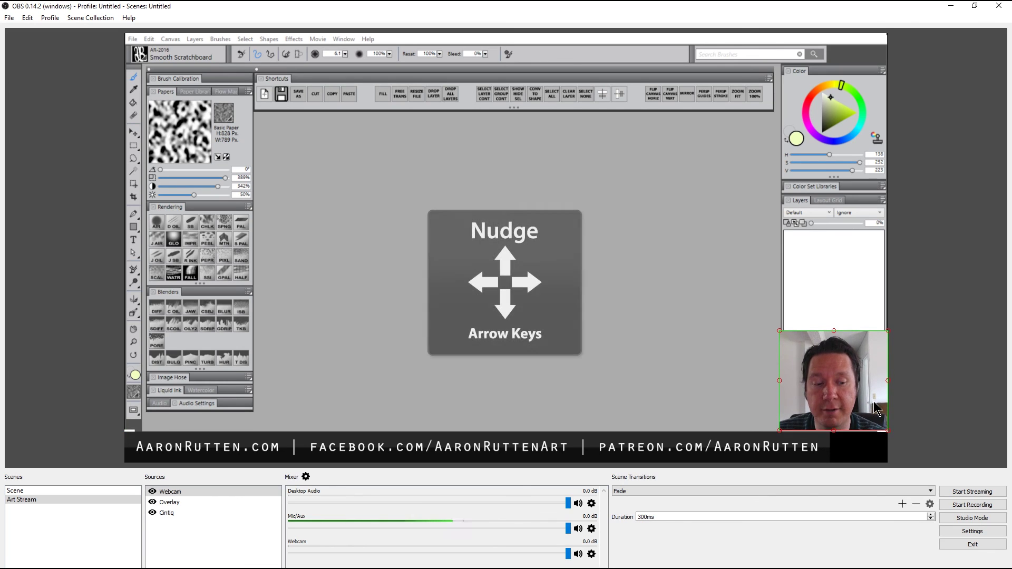
click(917, 401)
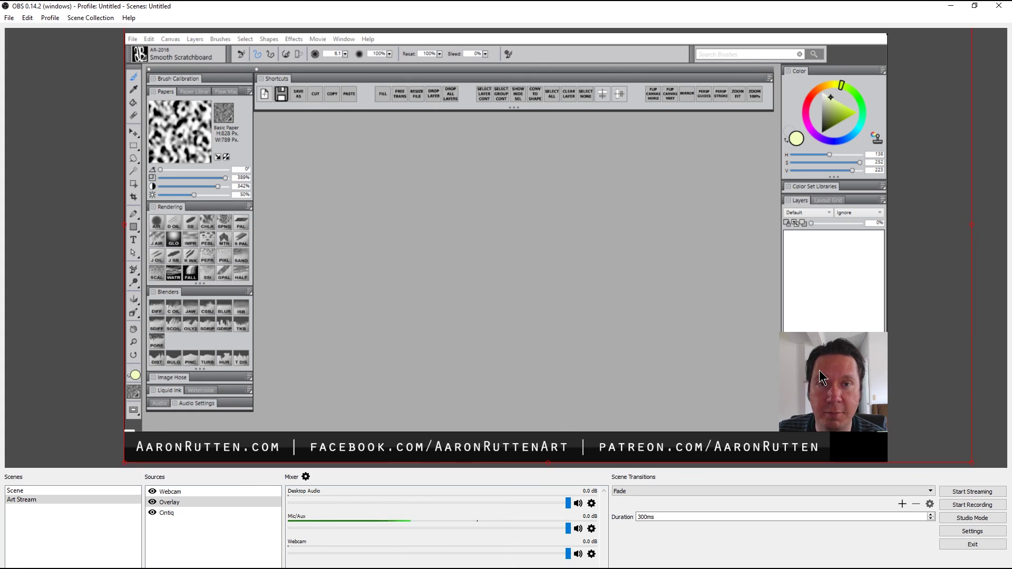
Step: Send the Overlay source to the bottom of the source order
key(Down)
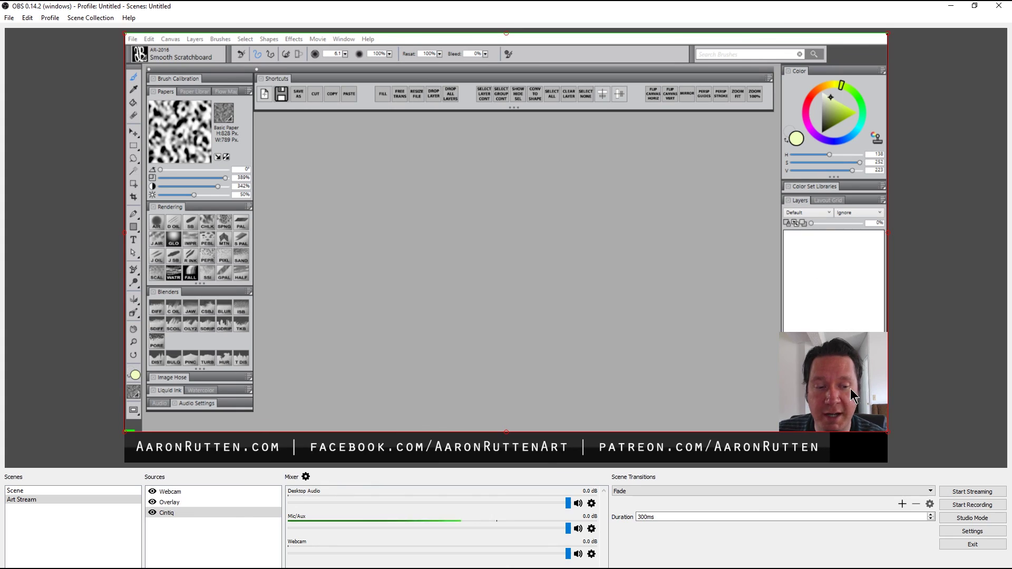
key(Up)
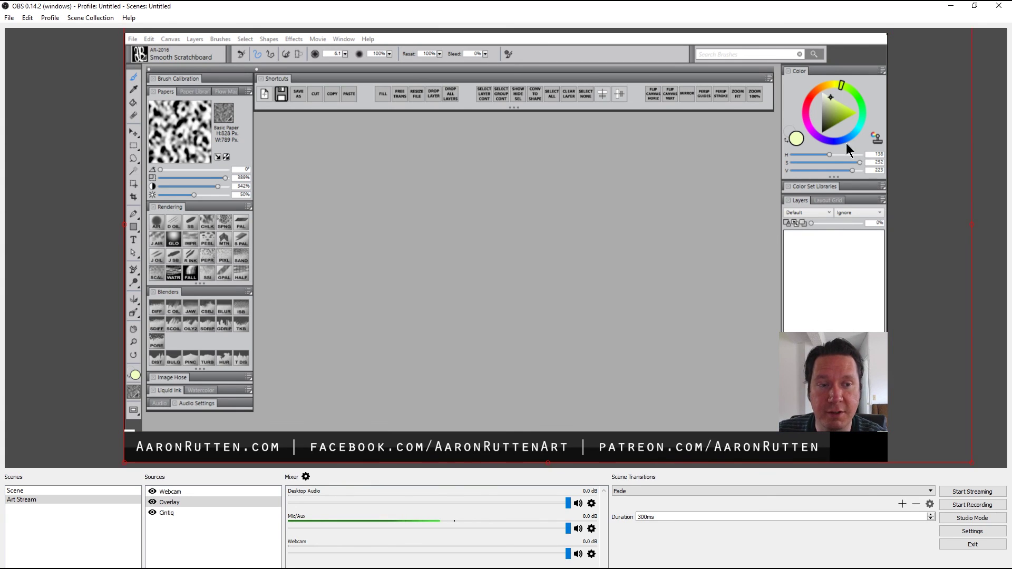
right_click(919, 300)
mouse_move(906, 374)
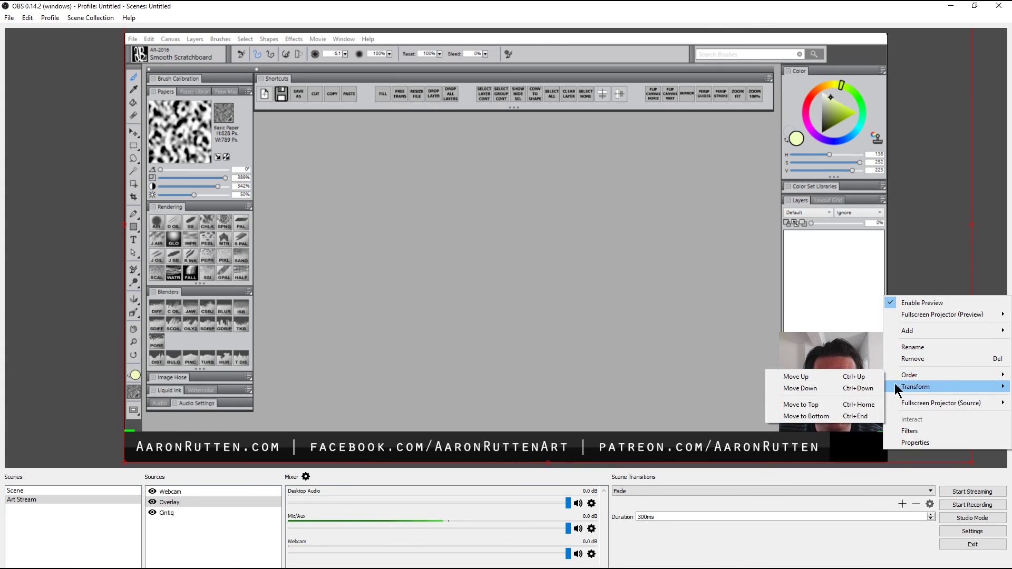
click(816, 417)
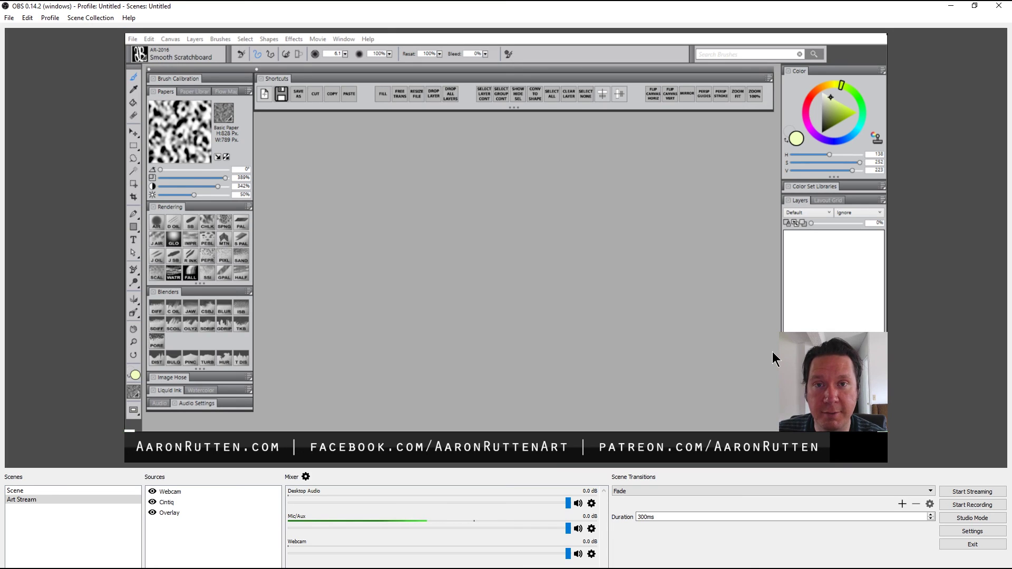
Step: Move the Webcam source to the top of the stack, above Cintiq and Overlay
click(802, 349)
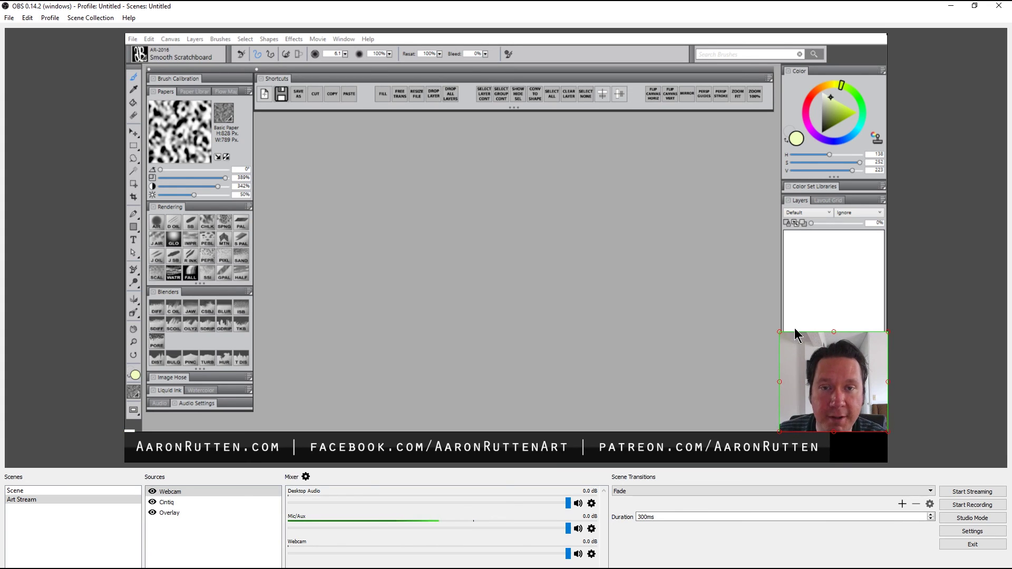
right_click(847, 378)
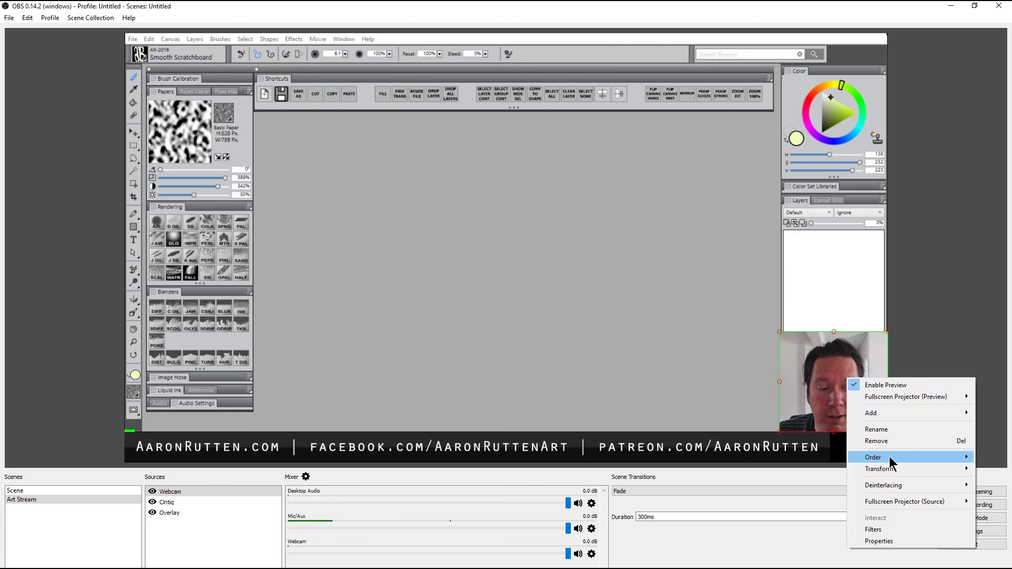
mouse_move(890, 457)
click(780, 498)
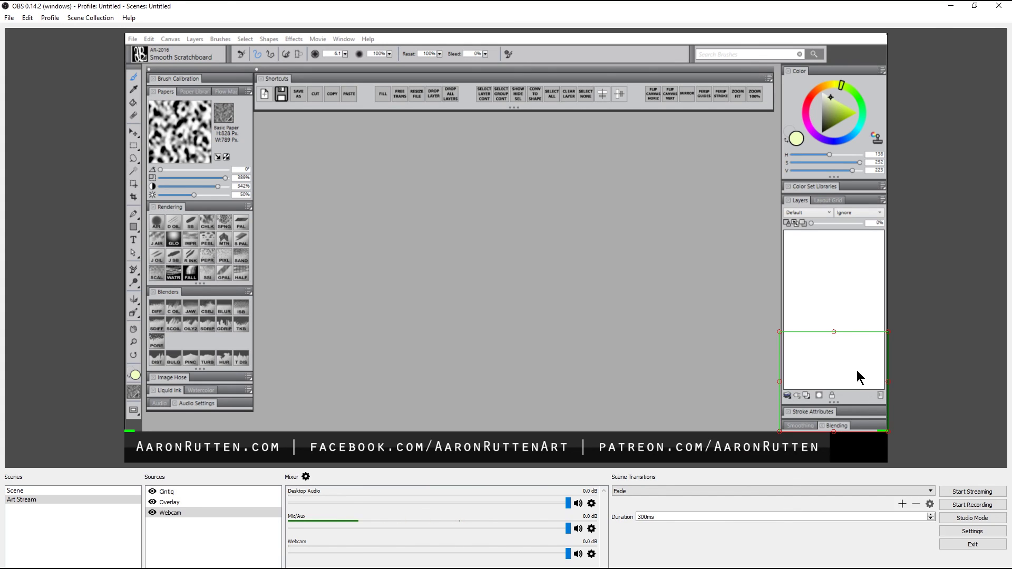
right_click(839, 362)
mouse_move(888, 442)
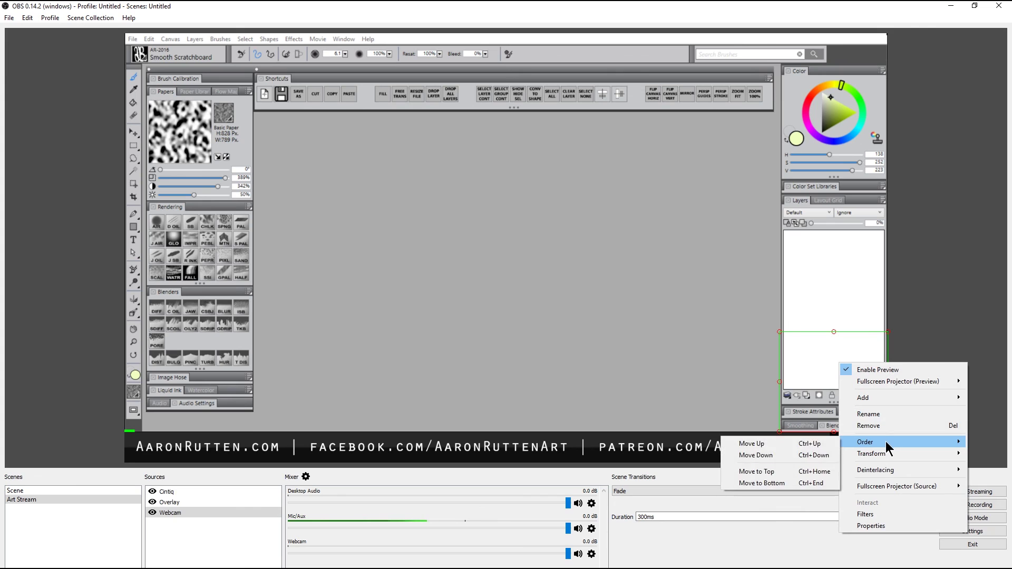
click(780, 470)
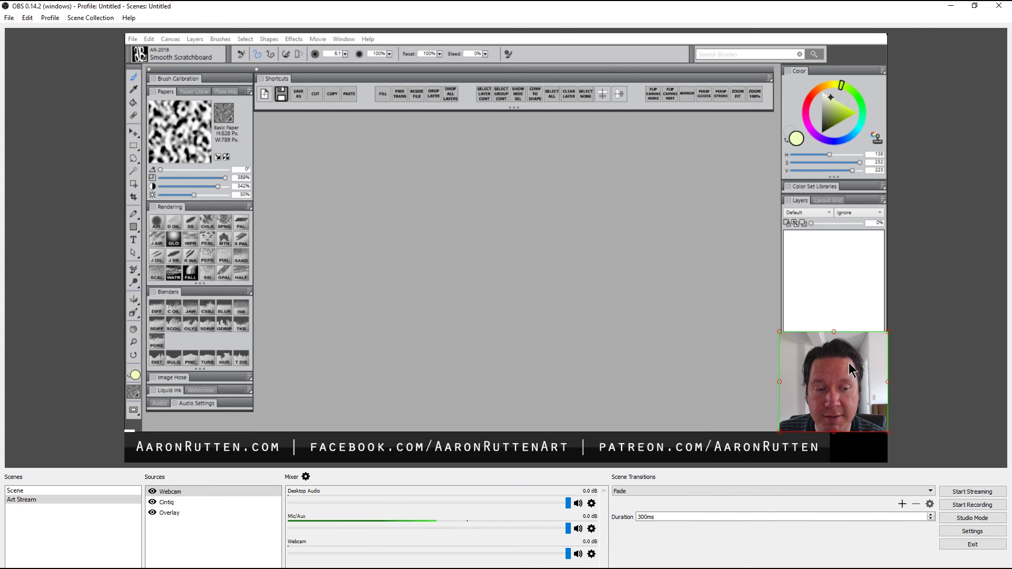
click(919, 360)
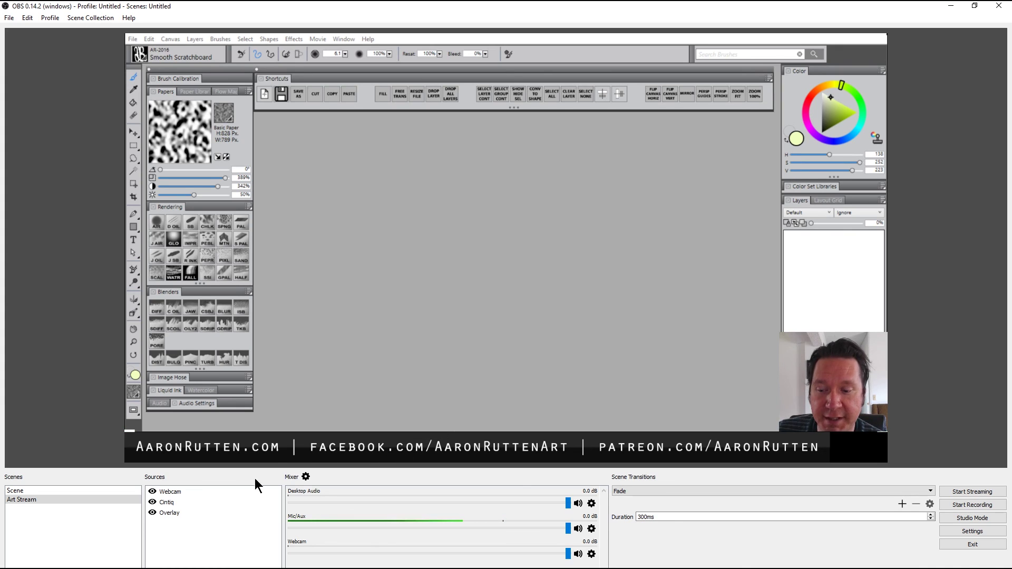
Step: Create a scene named 'Fullscreen' and add the existing Webcam source to it
right_click(57, 530)
click(74, 535)
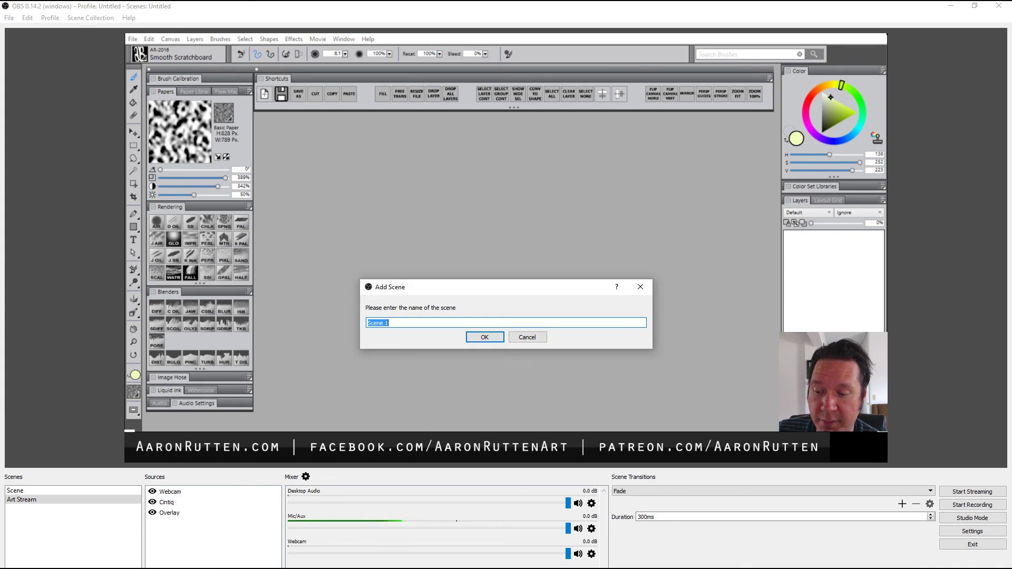
text(Fullscreen)
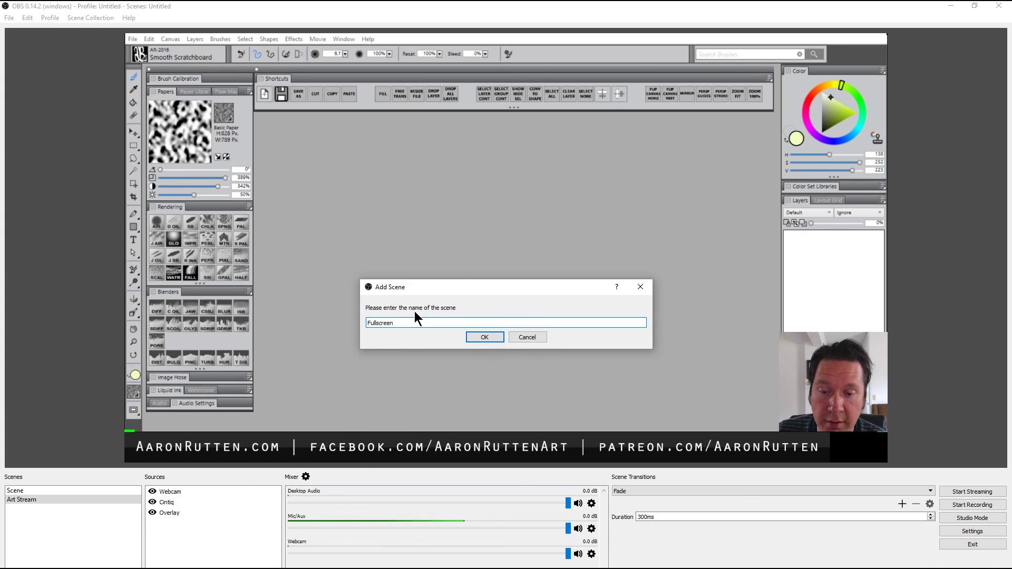
click(484, 337)
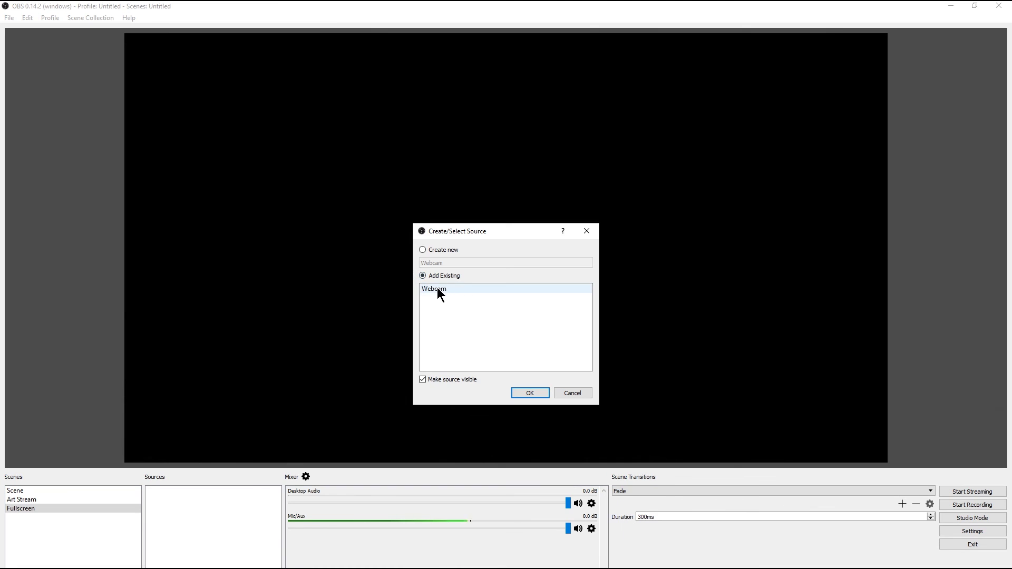
click(438, 287)
click(530, 393)
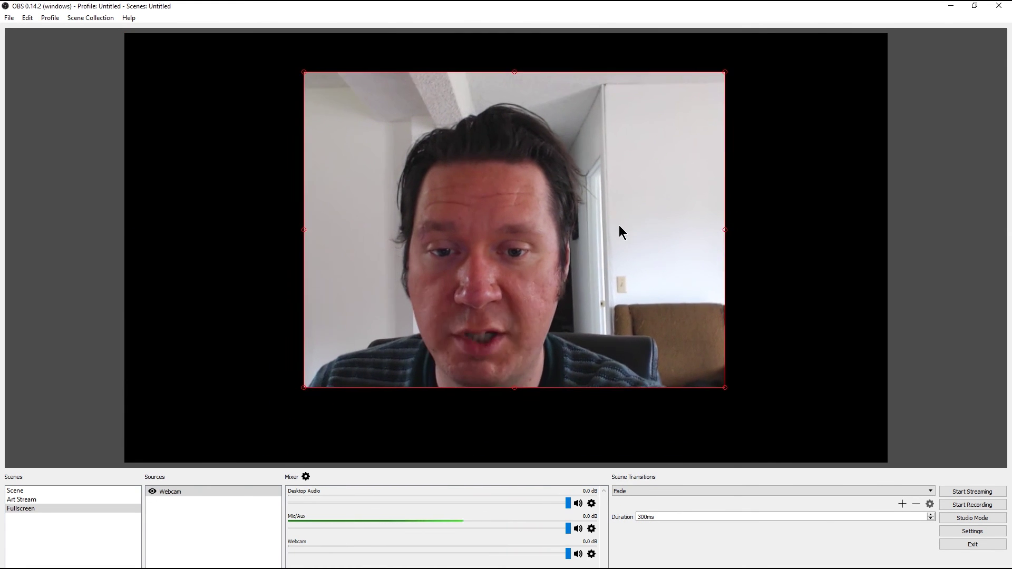
Step: Move the webcam to the left and shrink the Cintiq capture into the bottom-right corner
drag(619, 225, 467, 236)
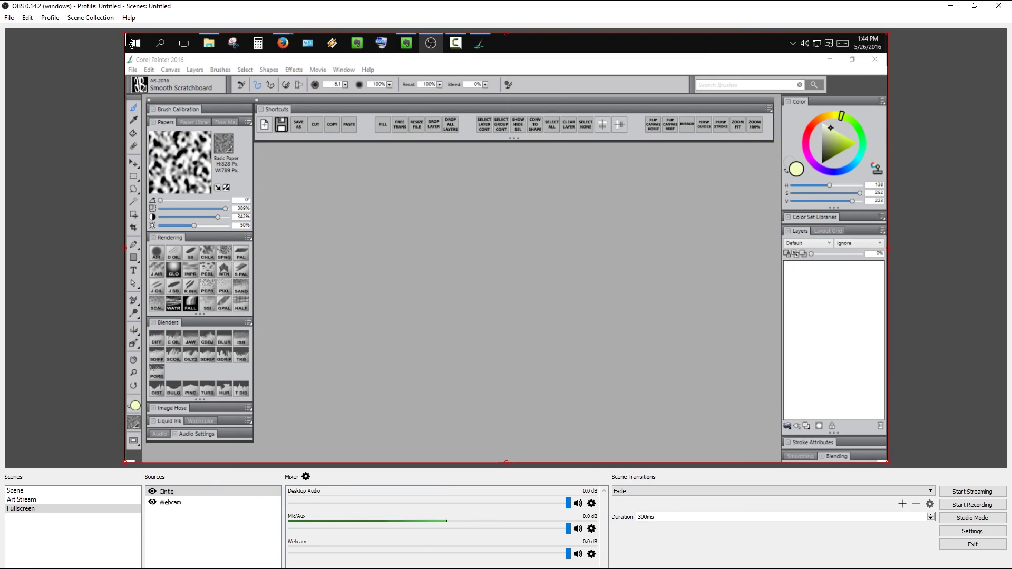
drag(127, 40, 593, 298)
drag(555, 378, 538, 342)
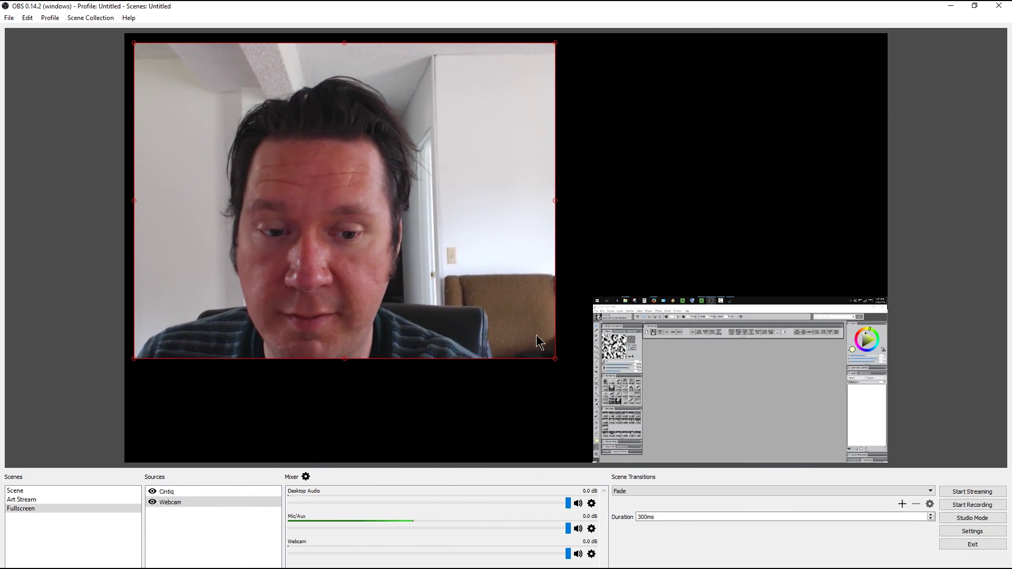
drag(681, 396, 671, 386)
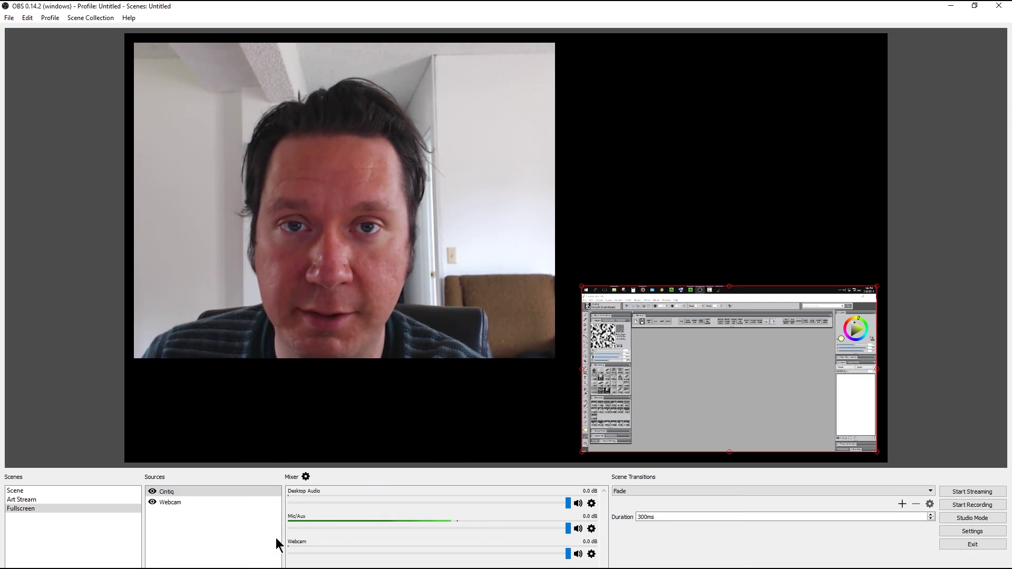
Step: Switch to Art Stream, then Fullscreen, then back to Art Stream to compare the layouts
click(23, 500)
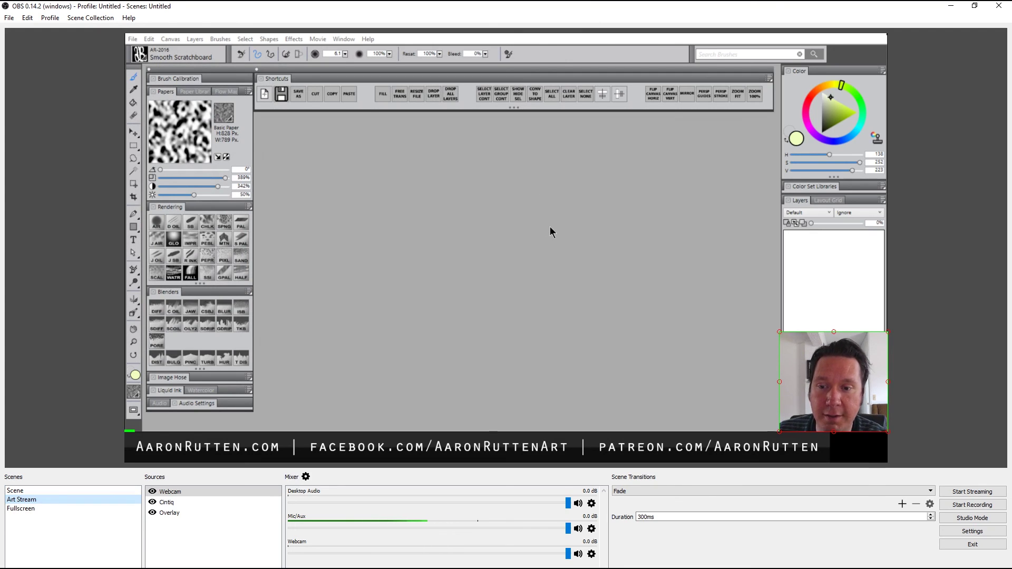
click(23, 509)
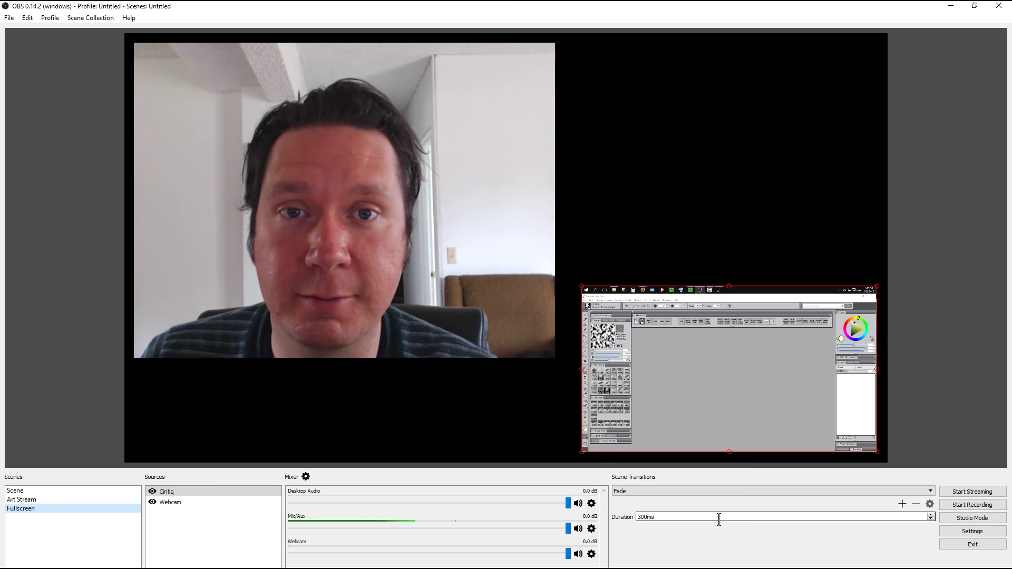
key(F2)
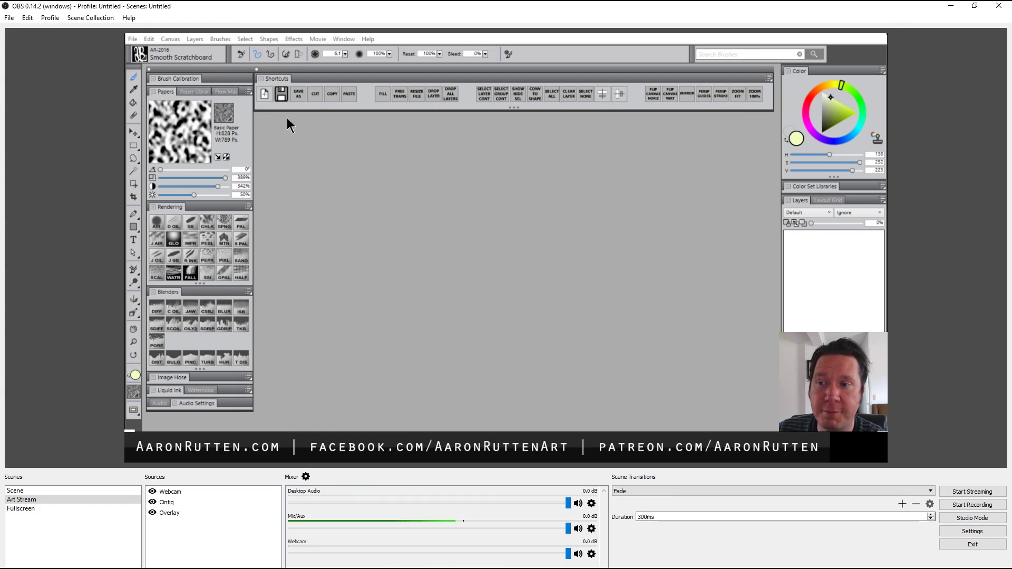
click(93, 19)
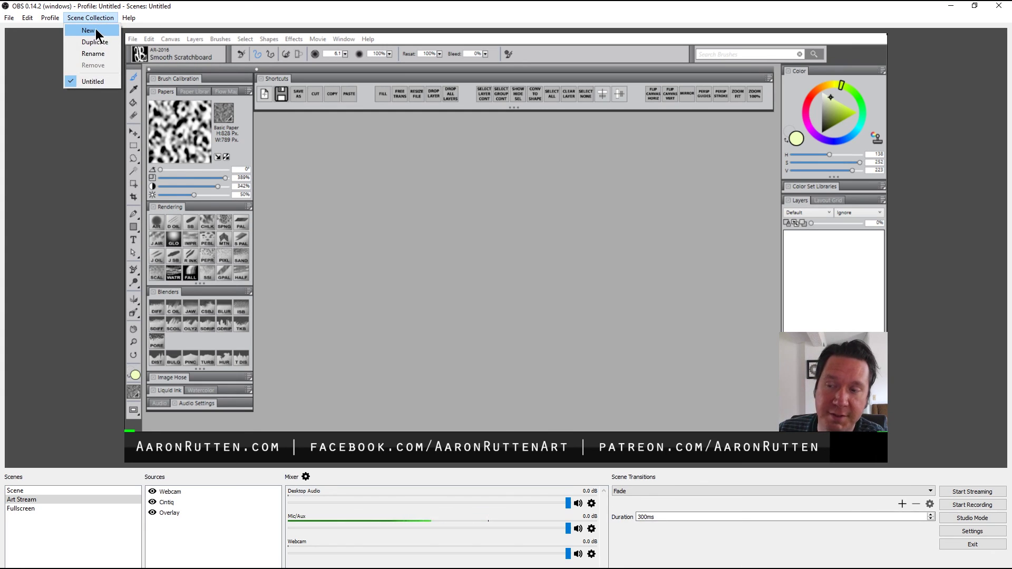
Step: Create a new scene collection named 'Custom'
click(89, 31)
text(Custom)
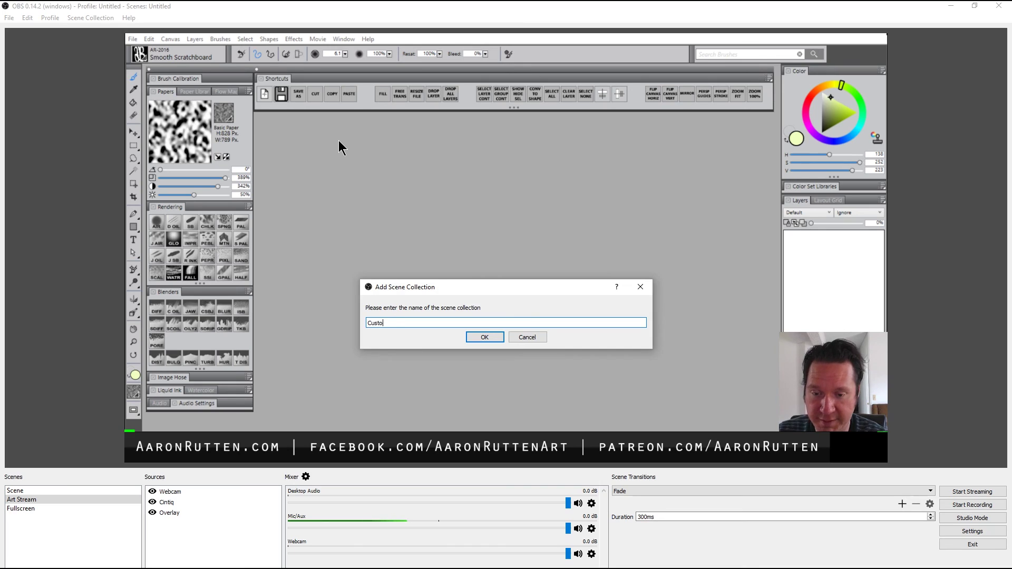
click(482, 336)
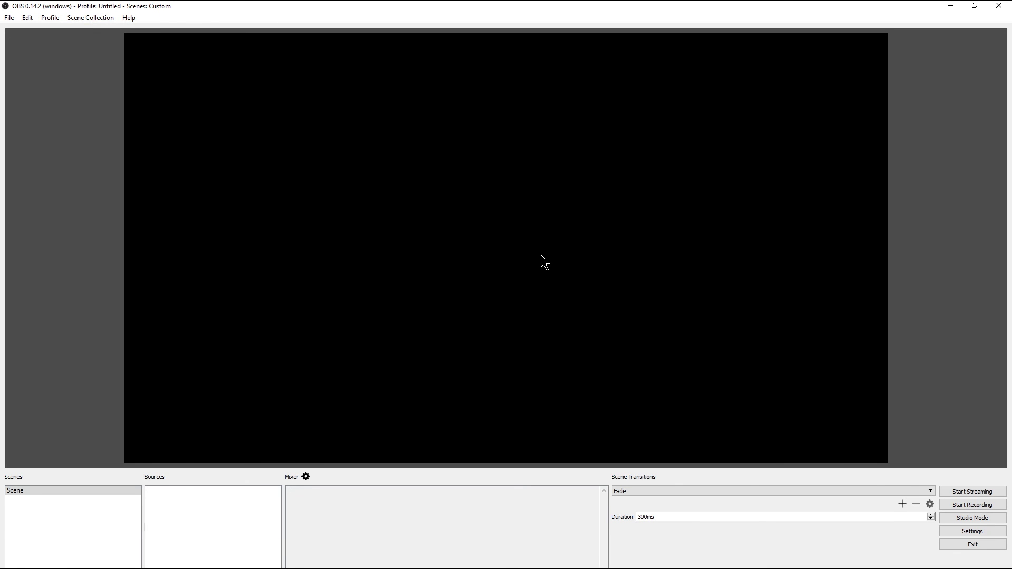
click(91, 18)
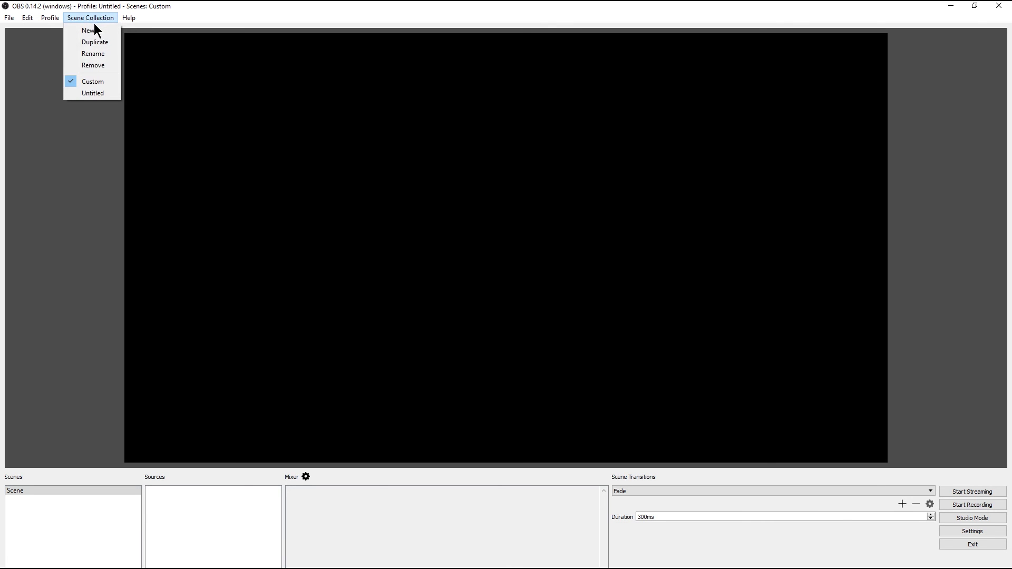
Step: Switch back to the Untitled scene collection
click(95, 93)
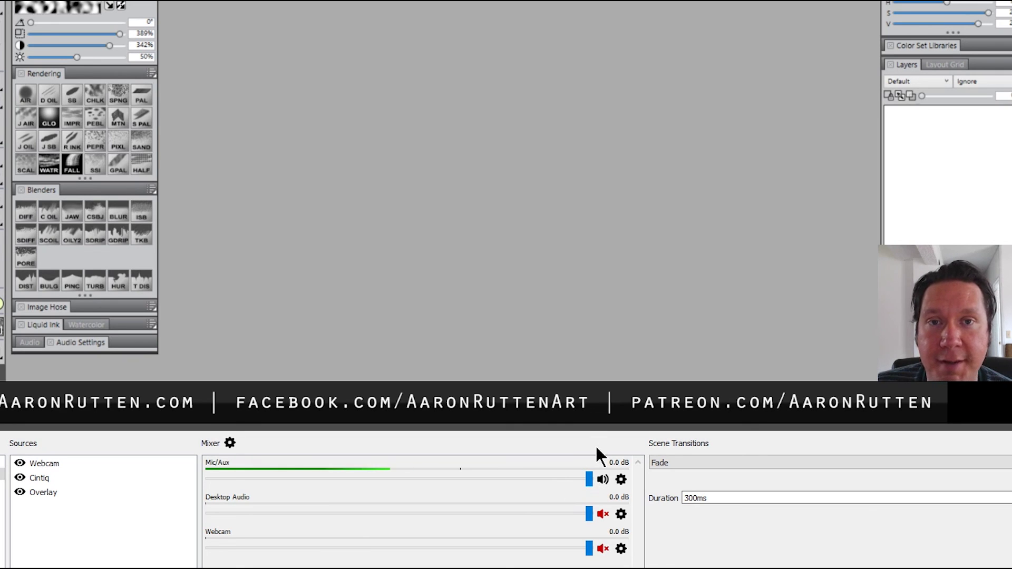
Step: Browse the available Mic/Aux filters such as Gain and Noise Gate, then open Advanced Audio Properties
click(621, 479)
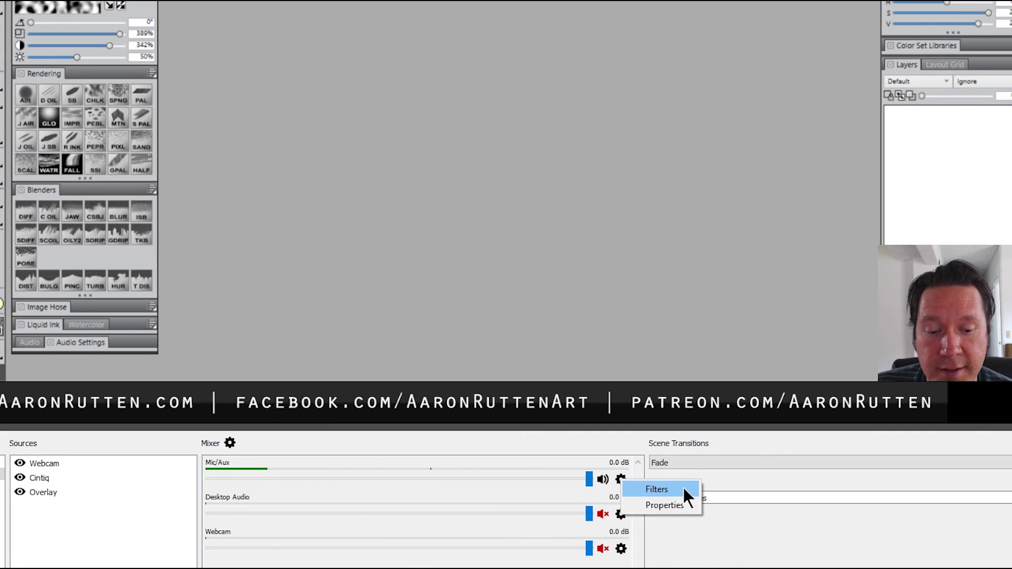
click(668, 490)
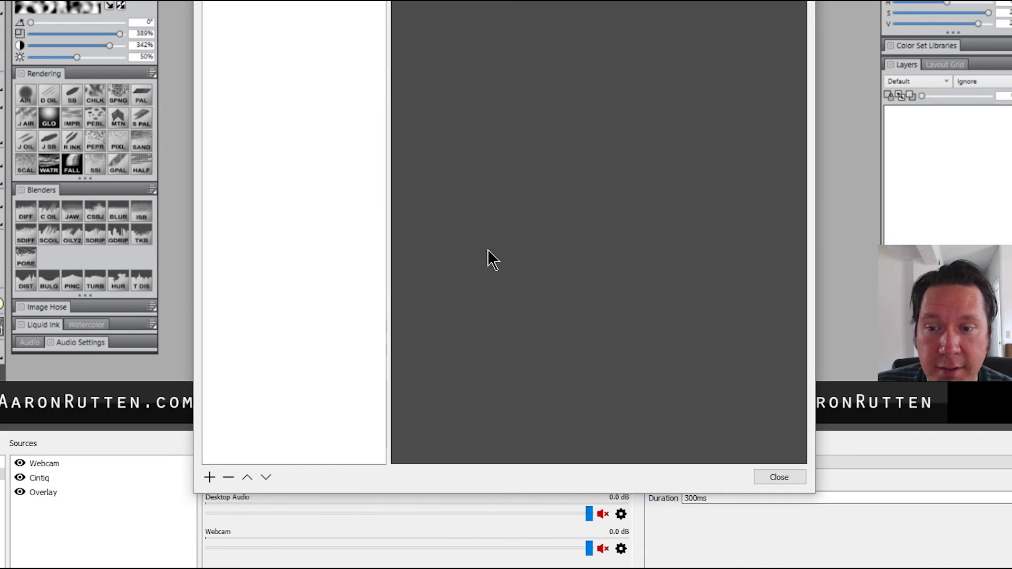
click(209, 477)
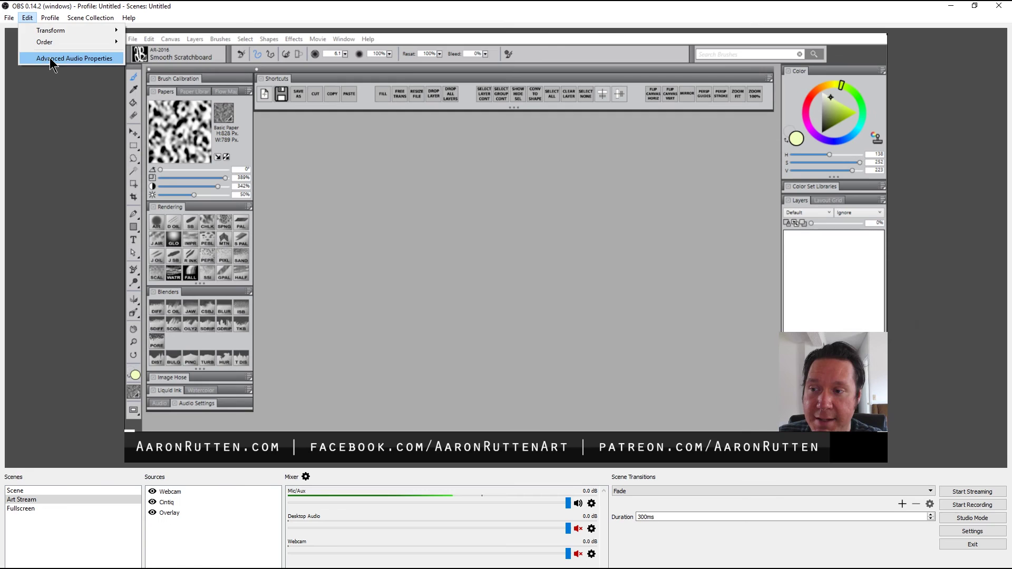
click(58, 58)
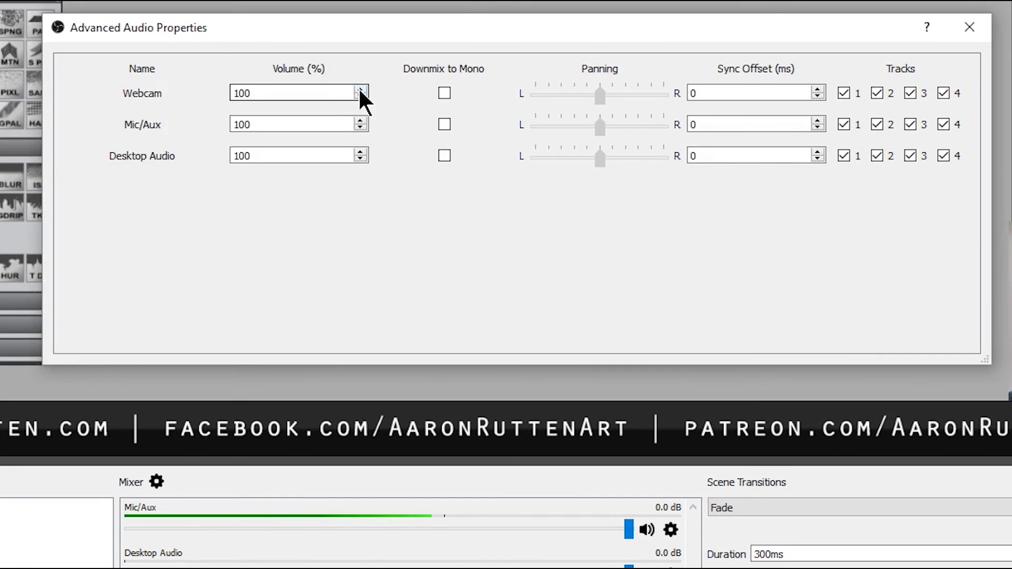
Step: Raise the Mic/Aux volume percentage with the spin arrows in Advanced Audio Properties
click(360, 121)
click(360, 122)
click(360, 122)
click(360, 121)
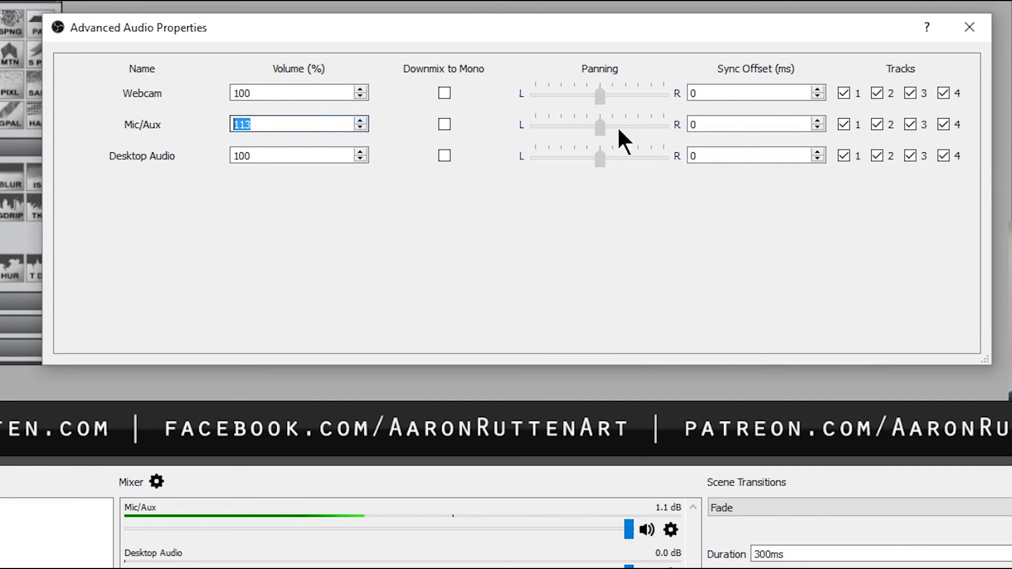
click(361, 120)
click(361, 120)
click(360, 121)
click(361, 120)
click(361, 120)
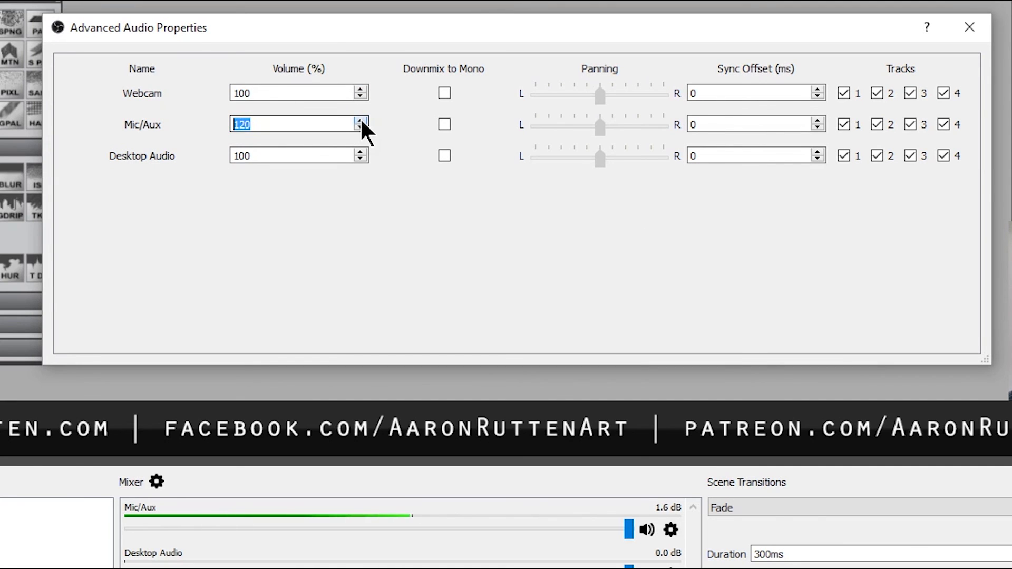
click(360, 121)
click(361, 120)
click(360, 120)
click(359, 120)
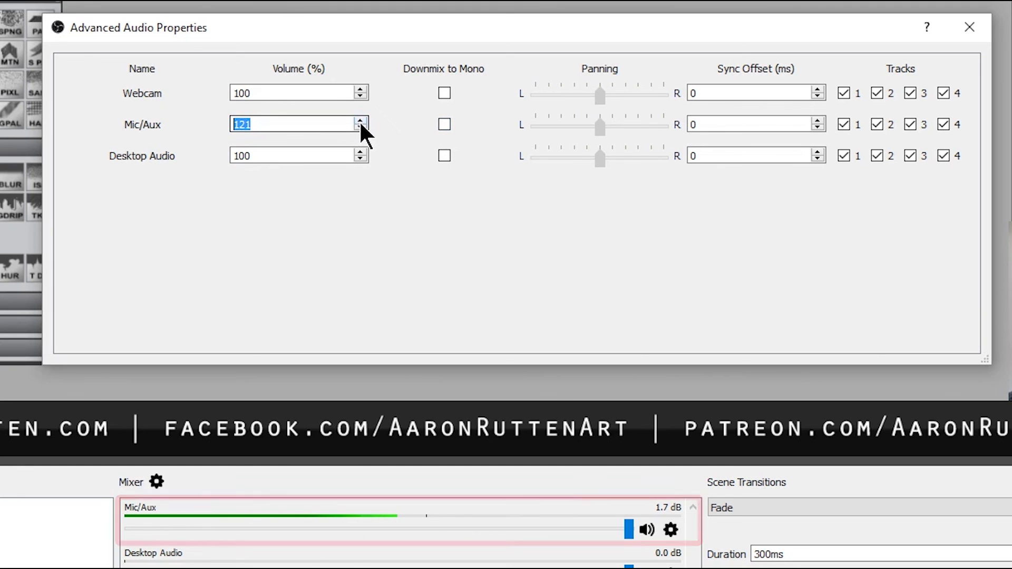
click(359, 120)
click(360, 121)
click(359, 120)
click(359, 120)
click(359, 120)
drag(359, 121, 359, 120)
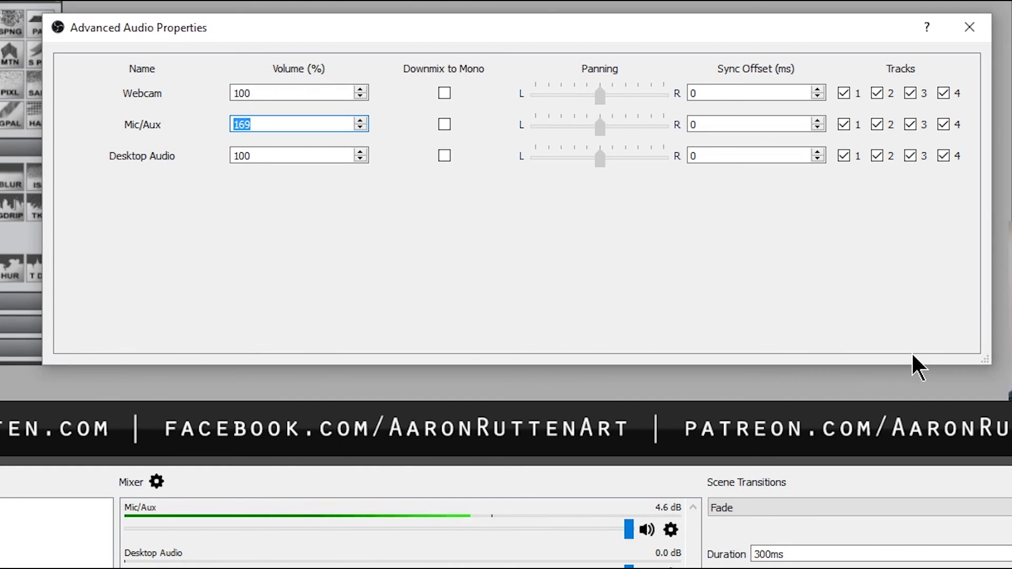
text(1000)
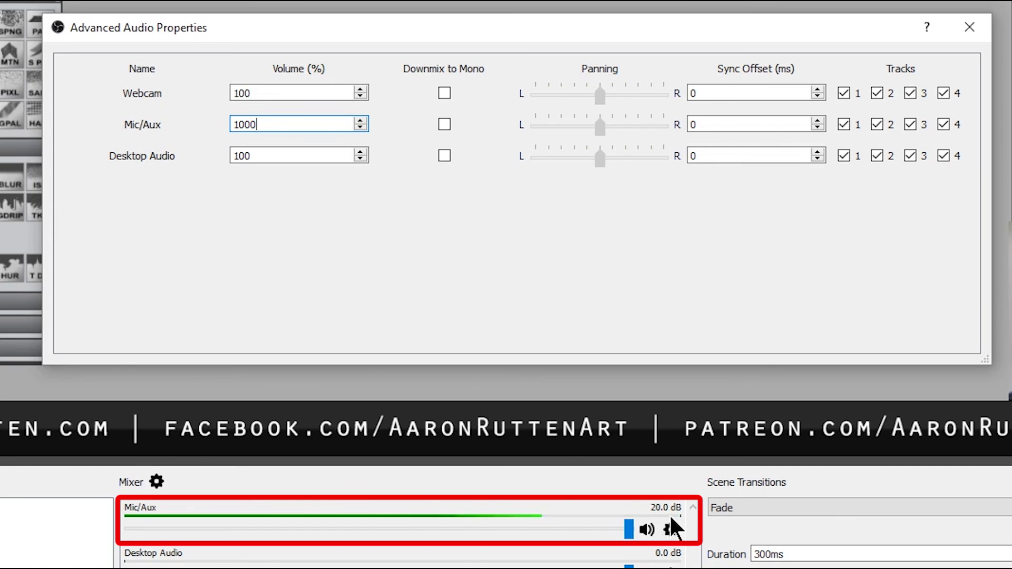
Step: Set the Mic/Aux volume to 200% and close Advanced Audio Properties
double_click(295, 126)
text(500)
key(Return)
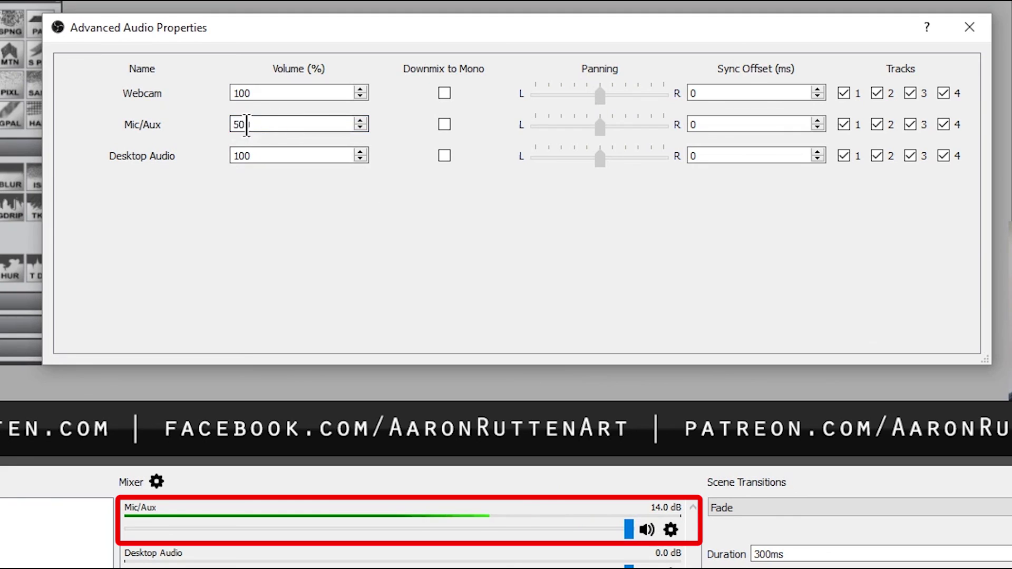
text(300)
key(Return)
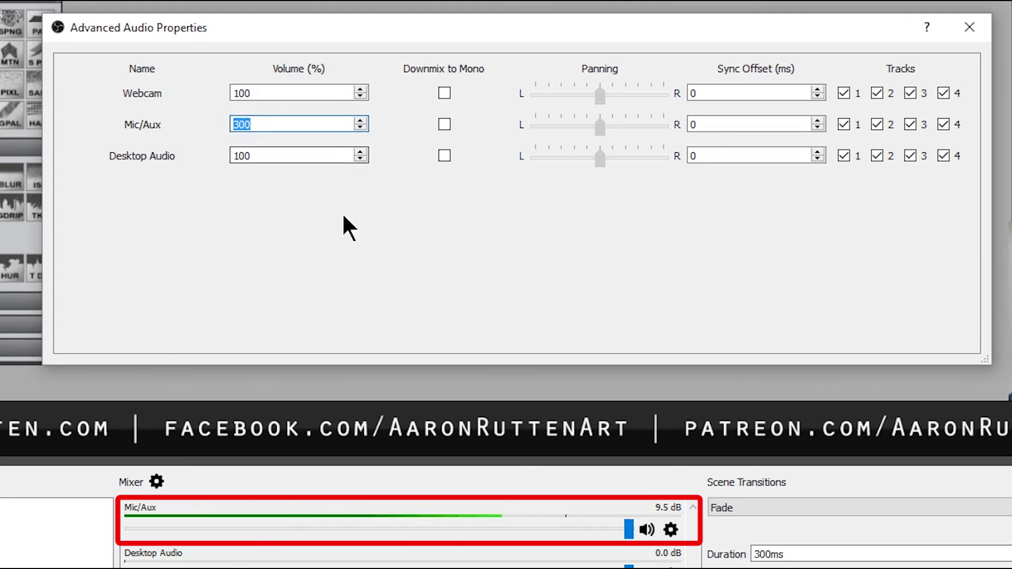
text(200)
key(Return)
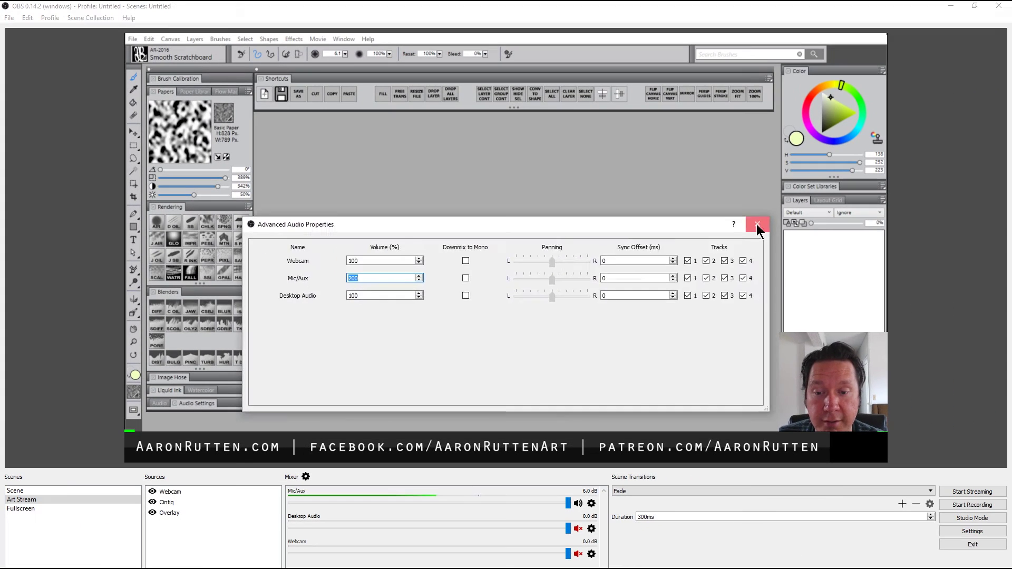
click(969, 26)
click(822, 380)
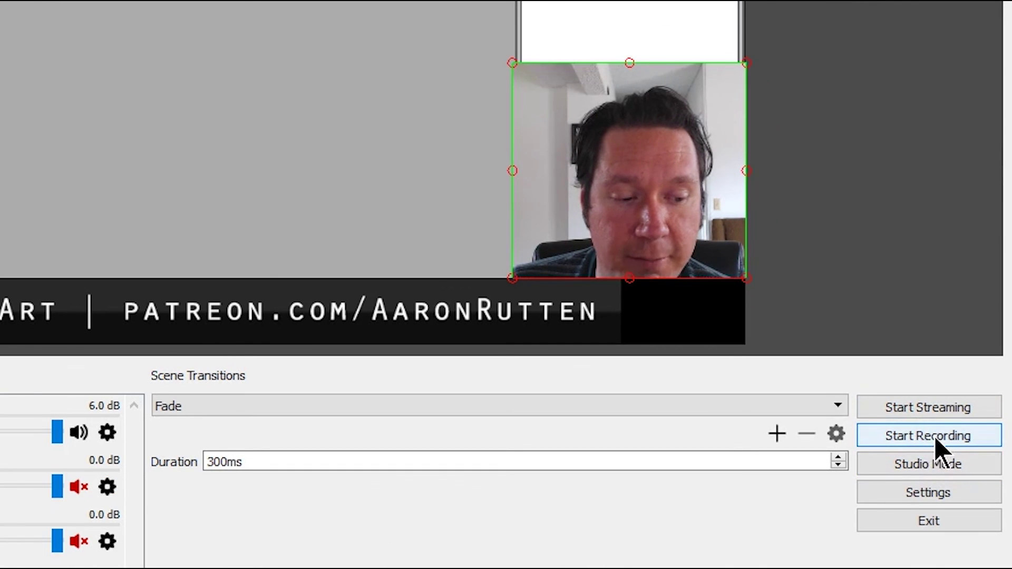
Step: Start recording the Art Stream scene as a test
click(934, 436)
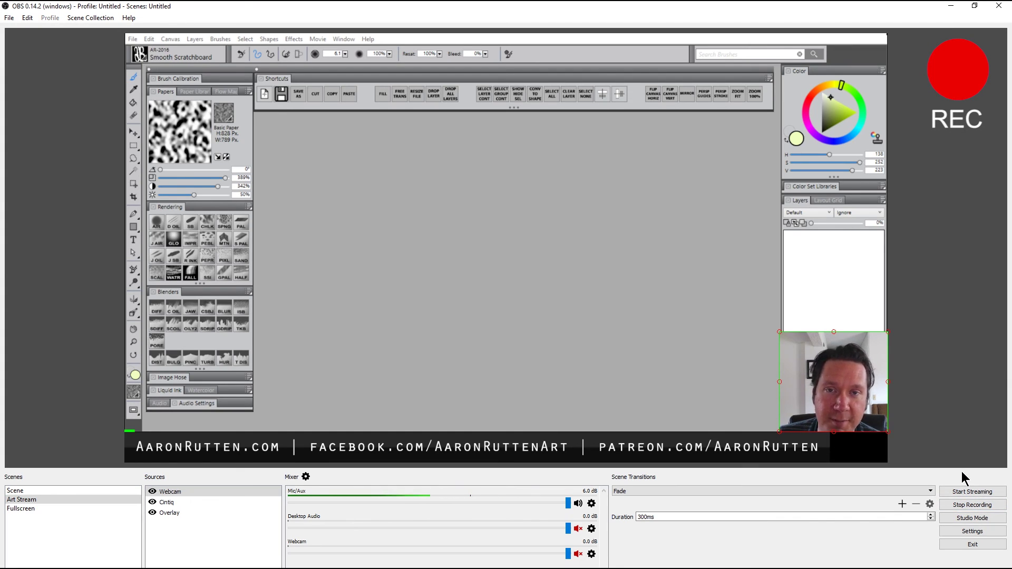
click(973, 505)
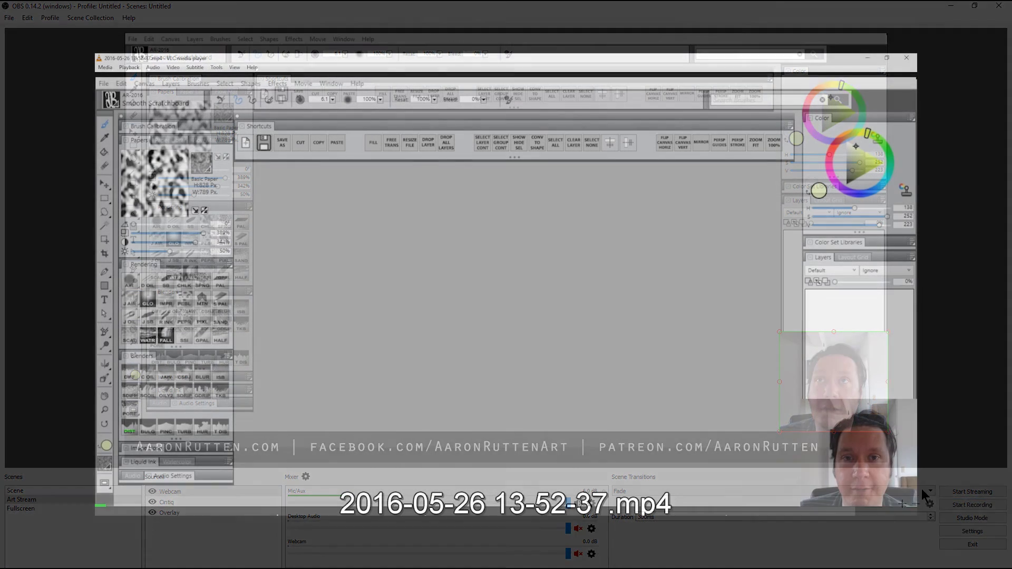